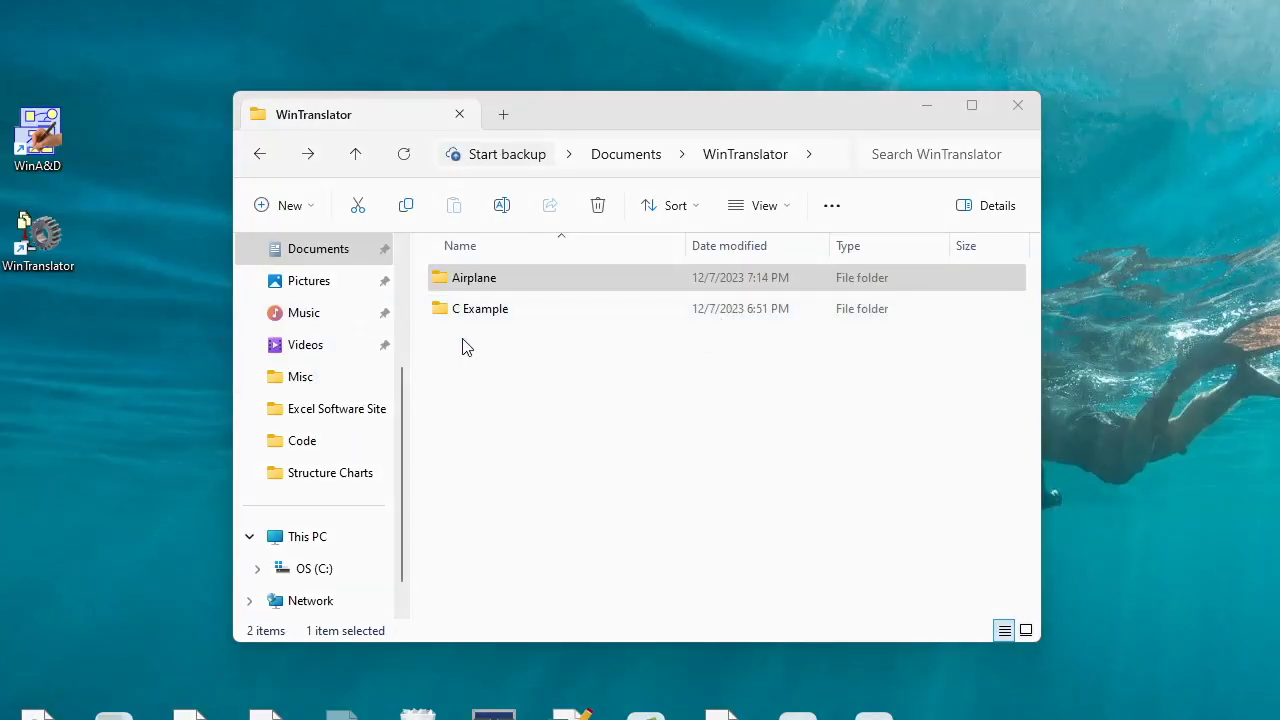
# Launch WinTranslator and open the step-by-step guide to reengineer a project
pyautogui.click(455, 281)
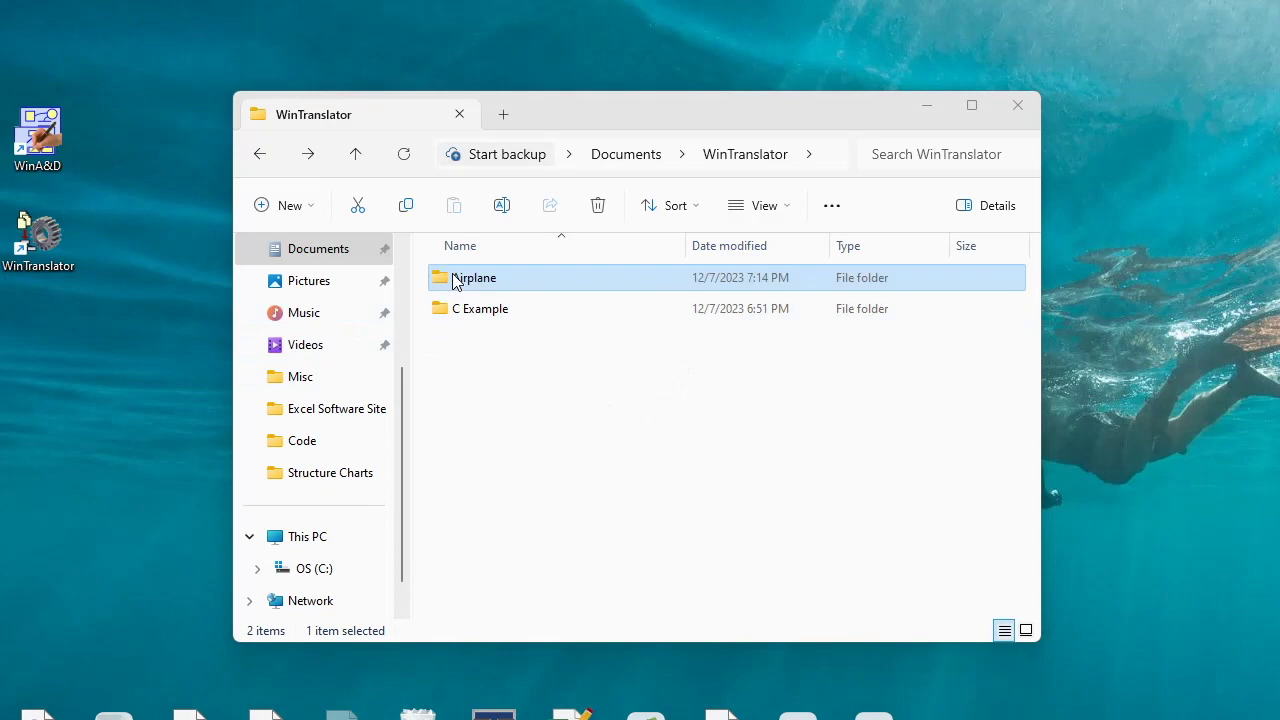
pyautogui.click(109, 250)
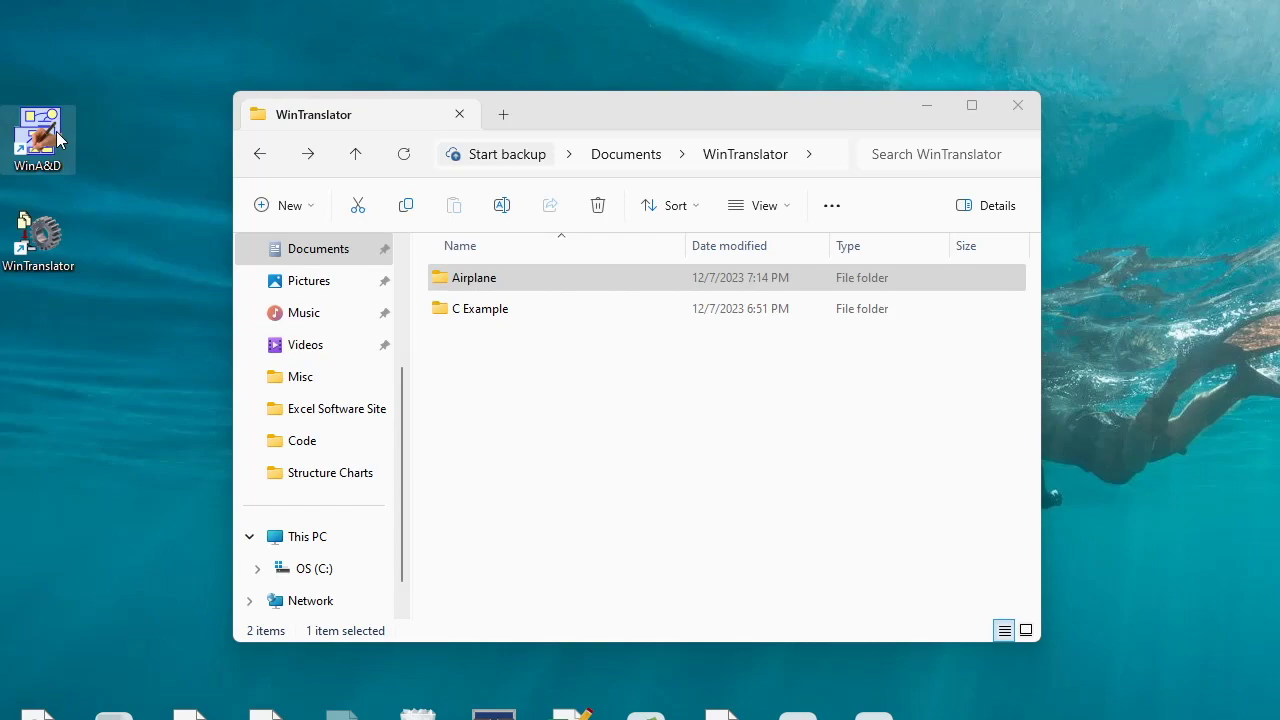
pyautogui.doubleClick(52, 238)
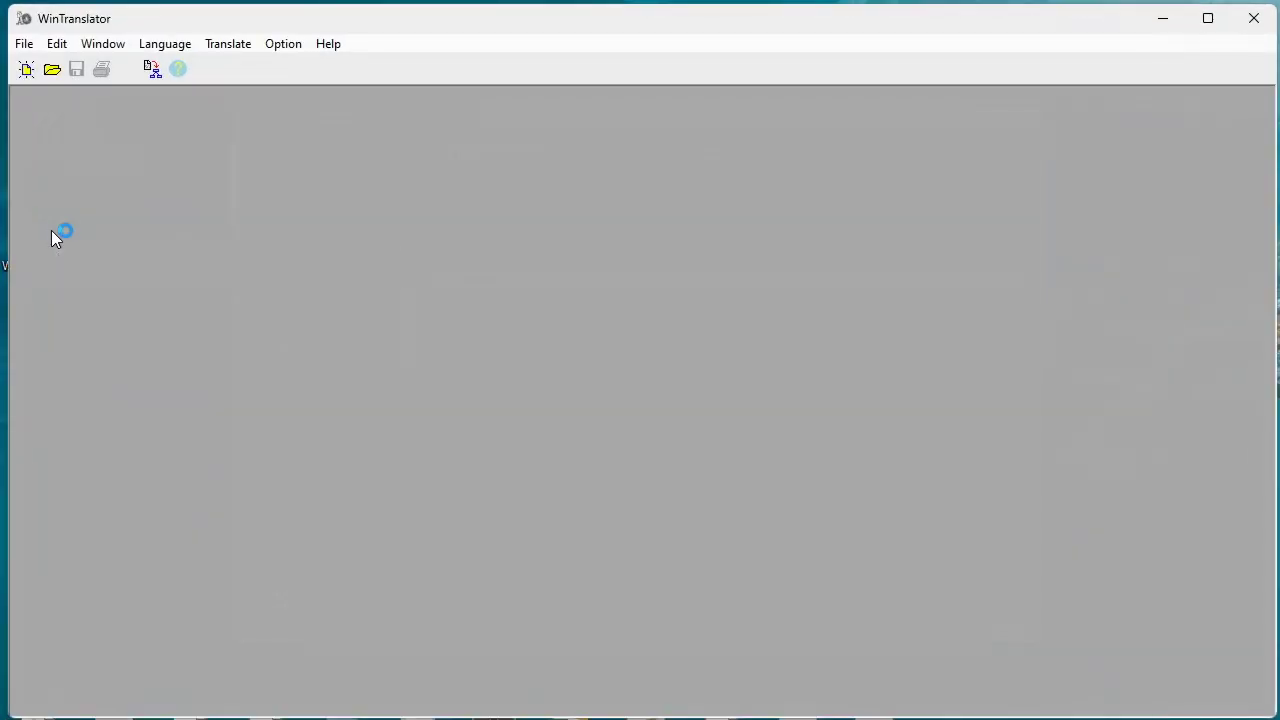
pyautogui.click(151, 69)
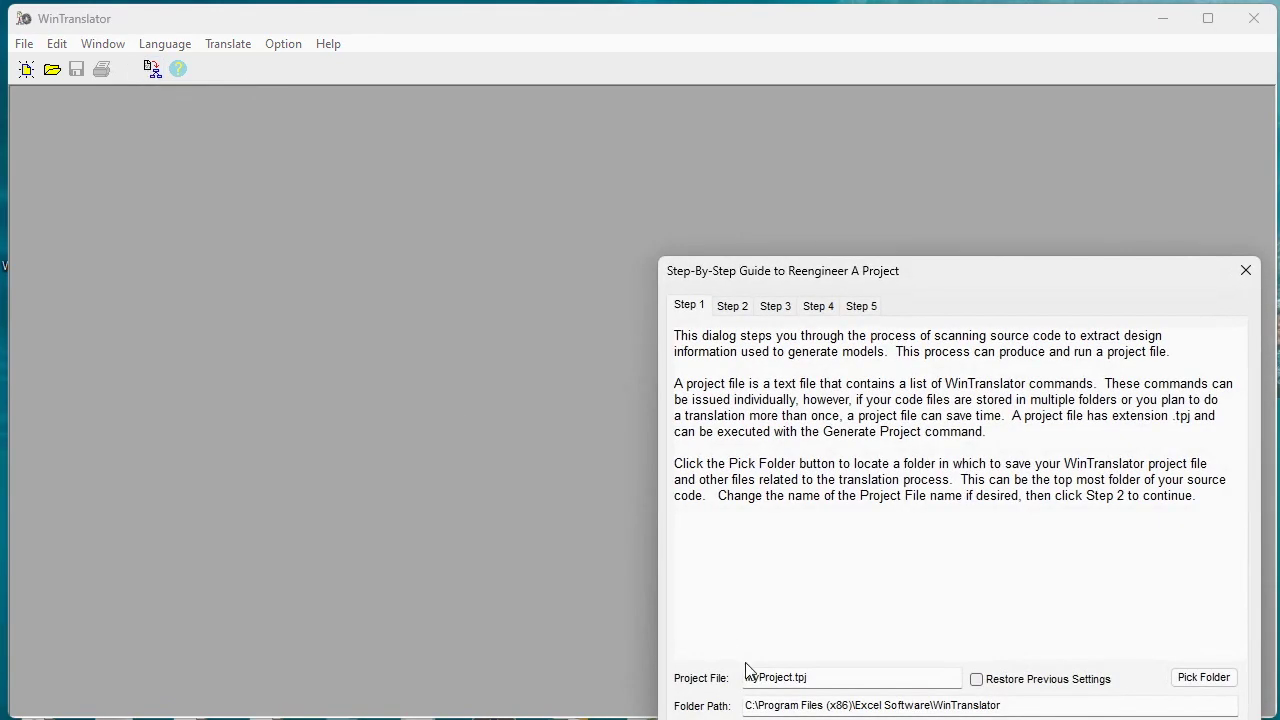
pyautogui.moveTo(1036, 290); pyautogui.dragTo(705, 140)
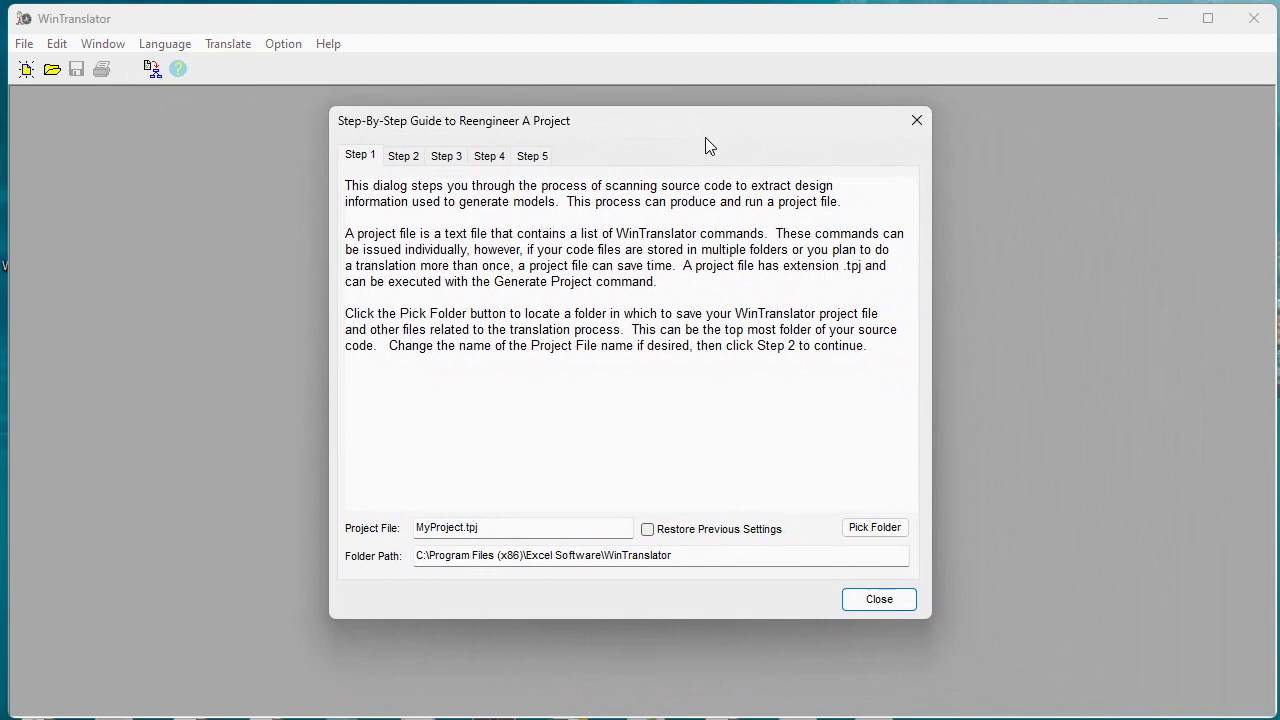
# Set the reengineering project's folder to WinTranslator inside Documents
pyautogui.click(856, 537)
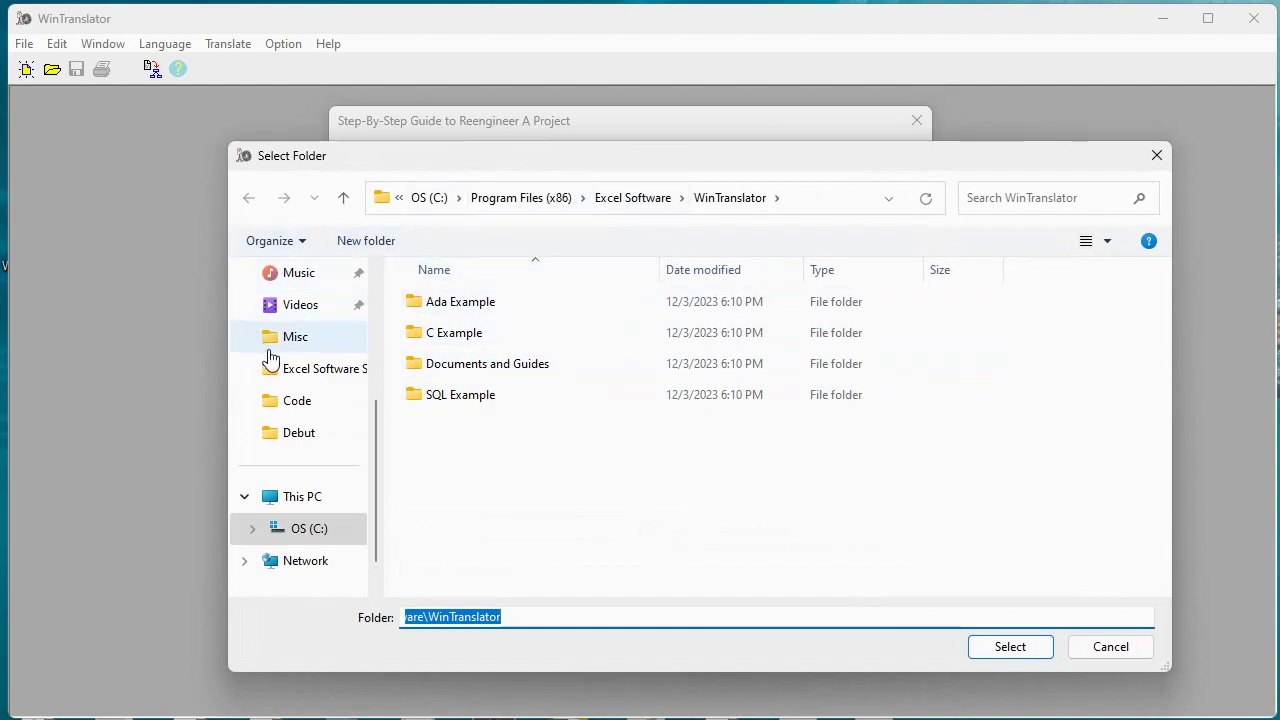
pyautogui.moveTo(374, 416); pyautogui.dragTo(378, 337)
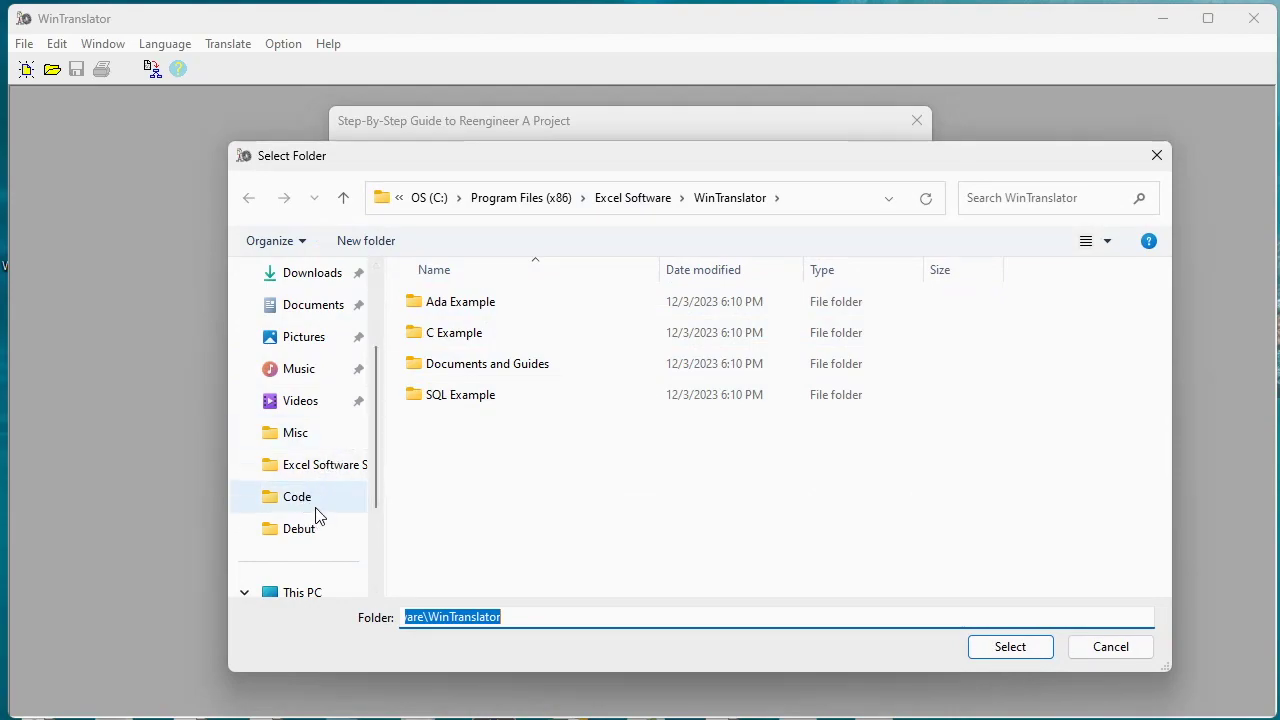
pyautogui.click(340, 308)
pyautogui.scroll(-2, 500, 447)
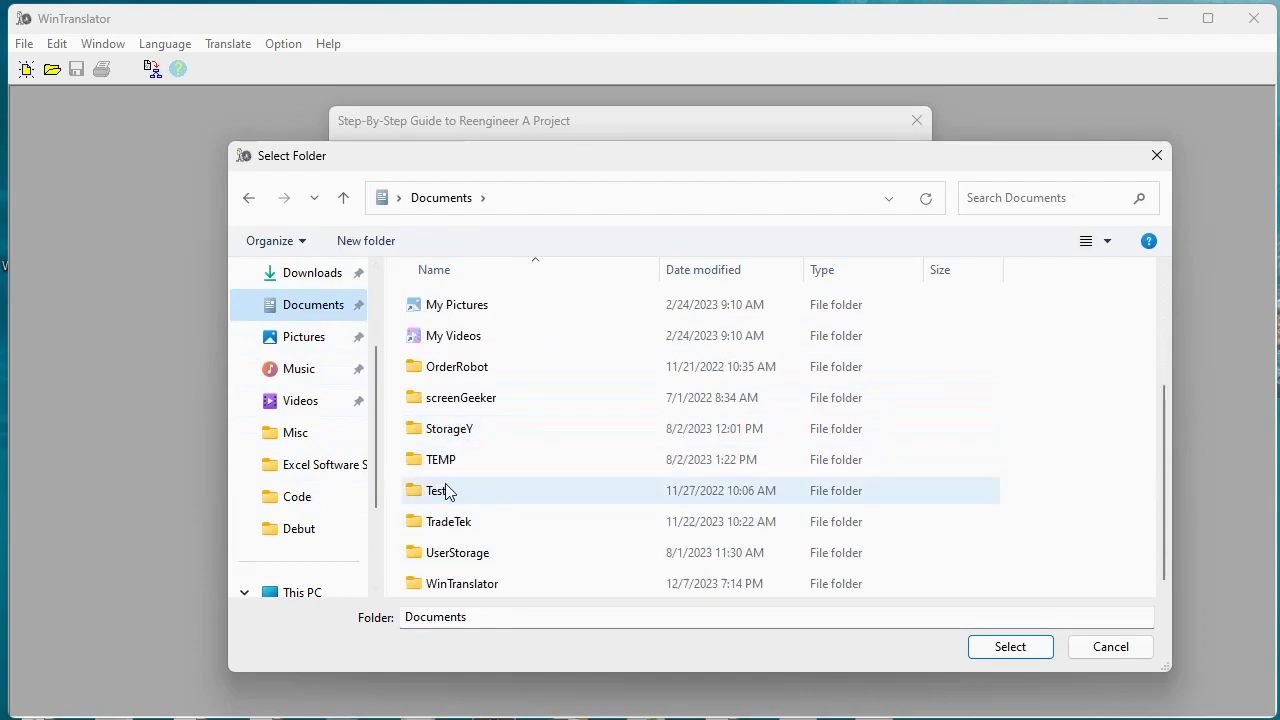
pyautogui.doubleClick(452, 586)
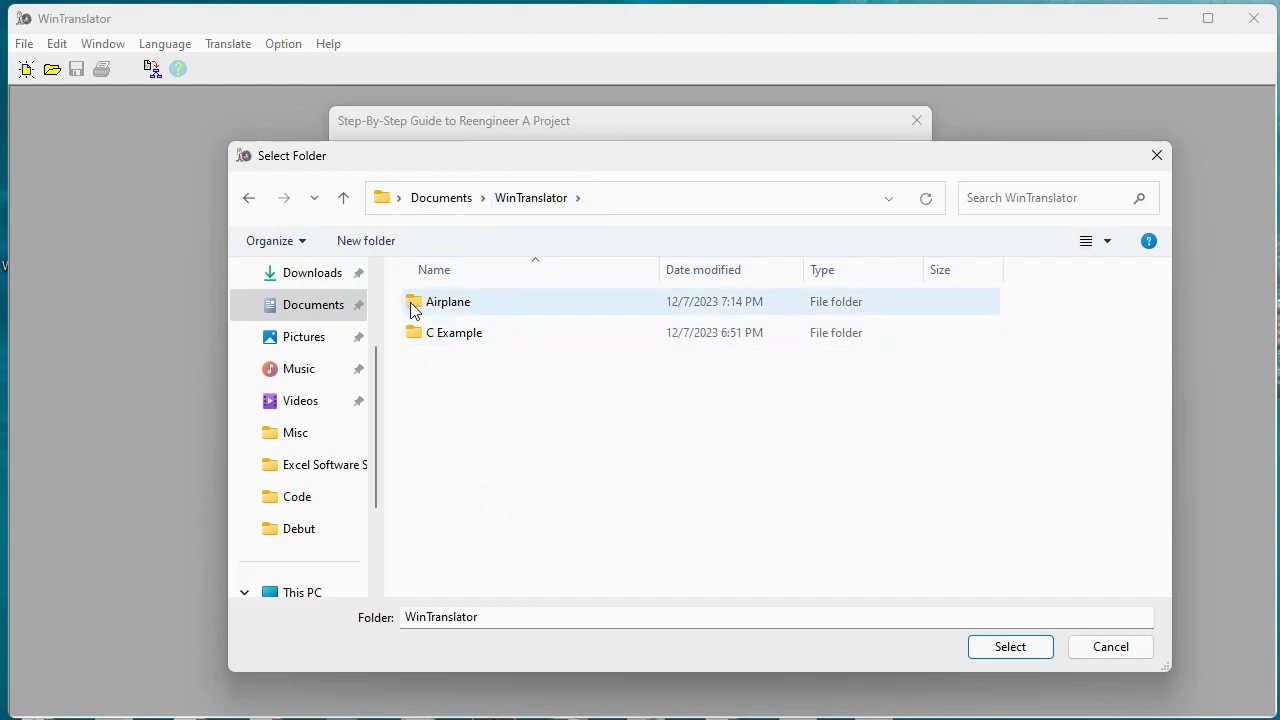
pyautogui.moveTo(414, 311)
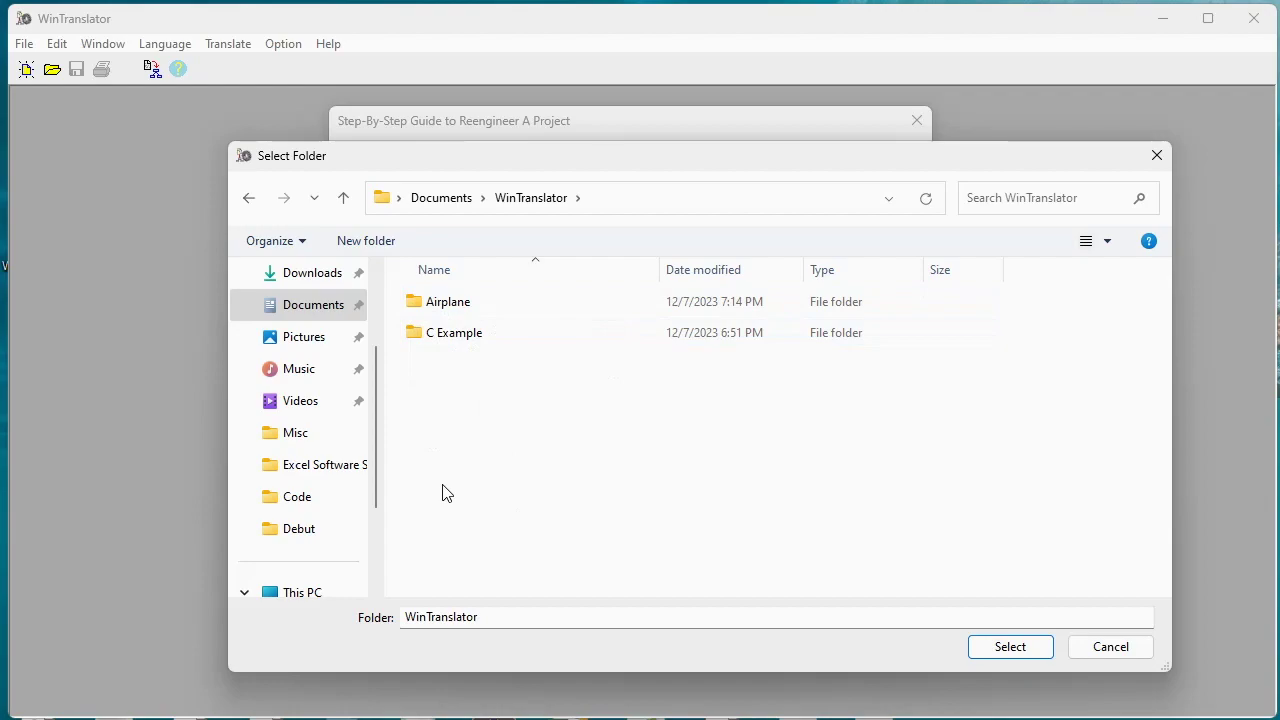
pyautogui.click(1010, 650)
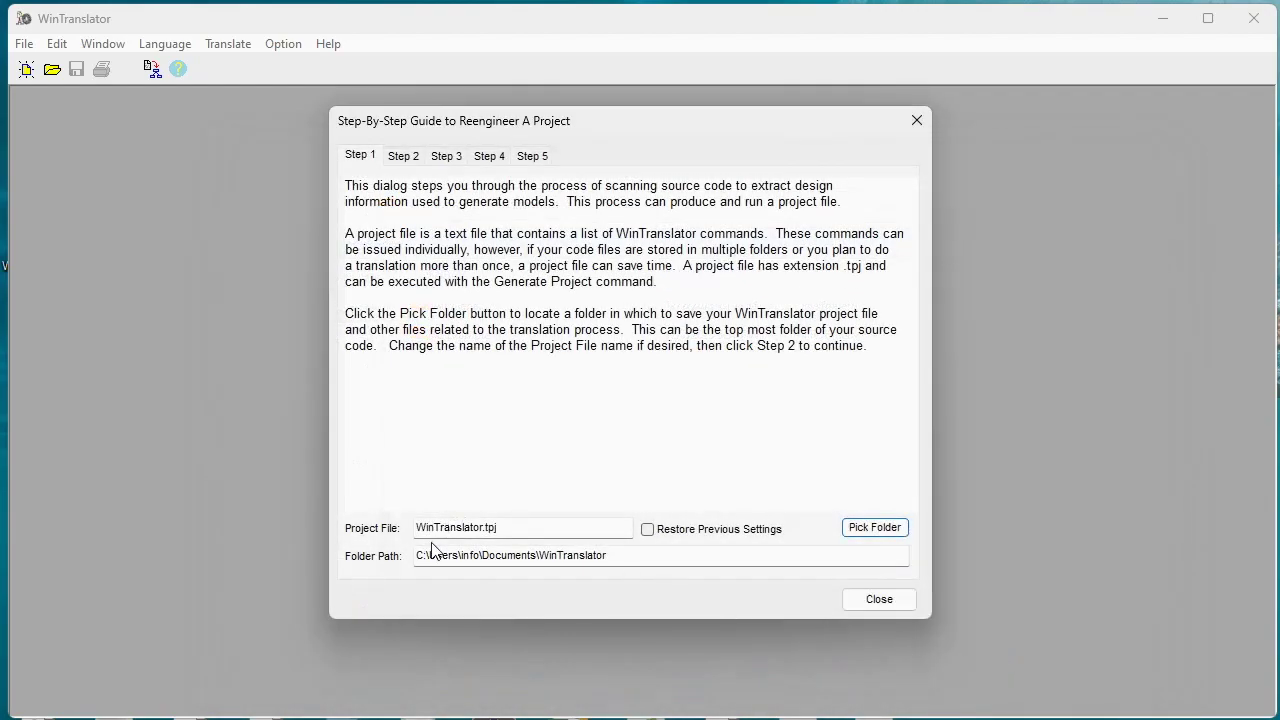
# Add the Airplane folder tree to the project's list of code folders
pyautogui.click(404, 160)
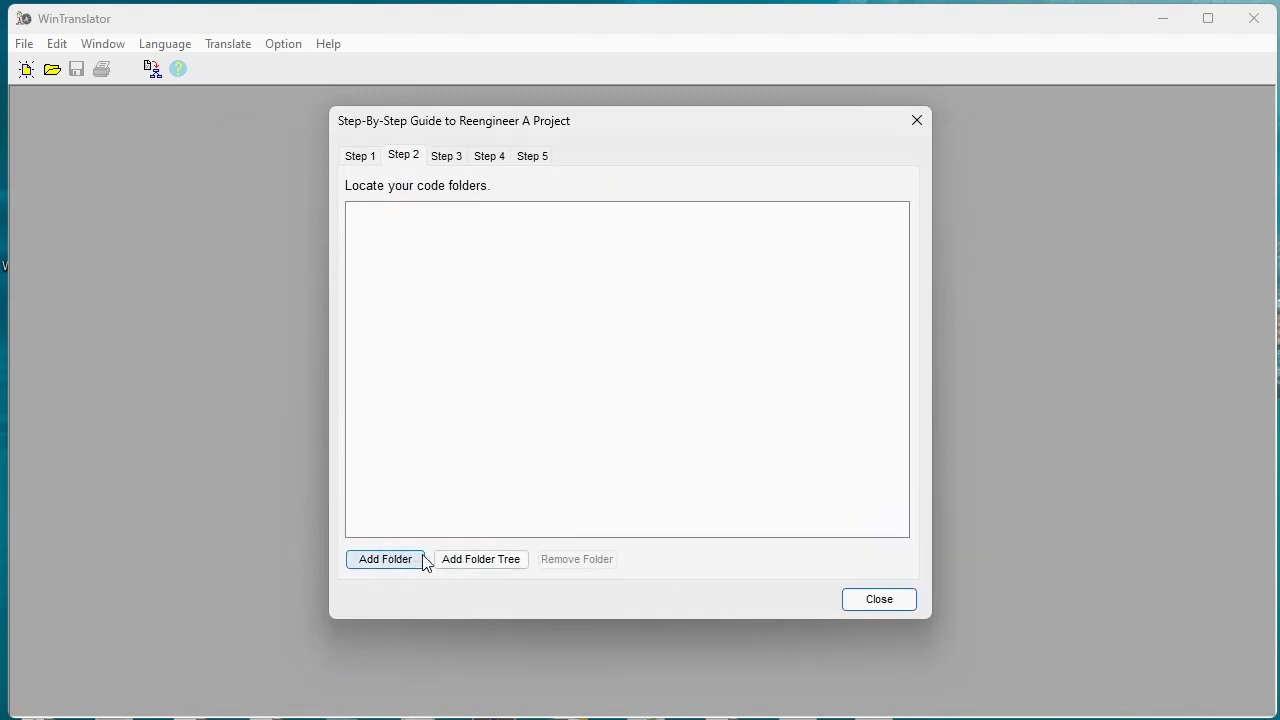
pyautogui.click(462, 566)
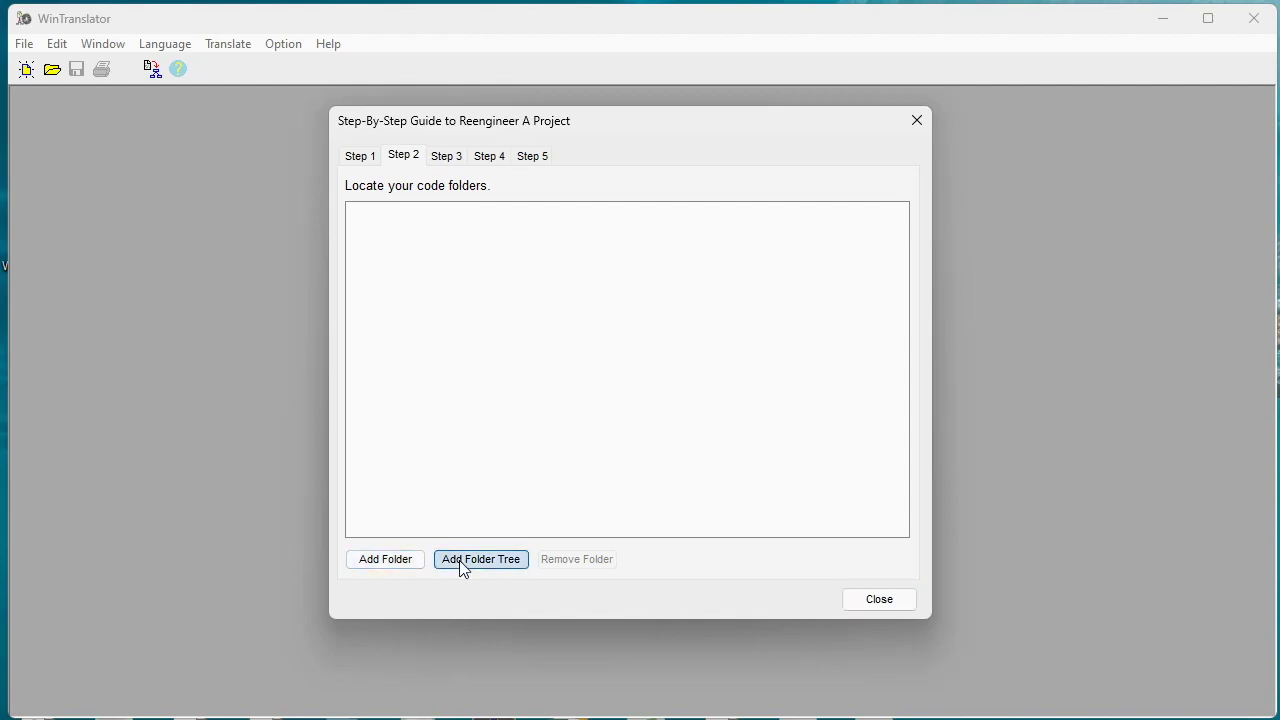
pyautogui.click(434, 308)
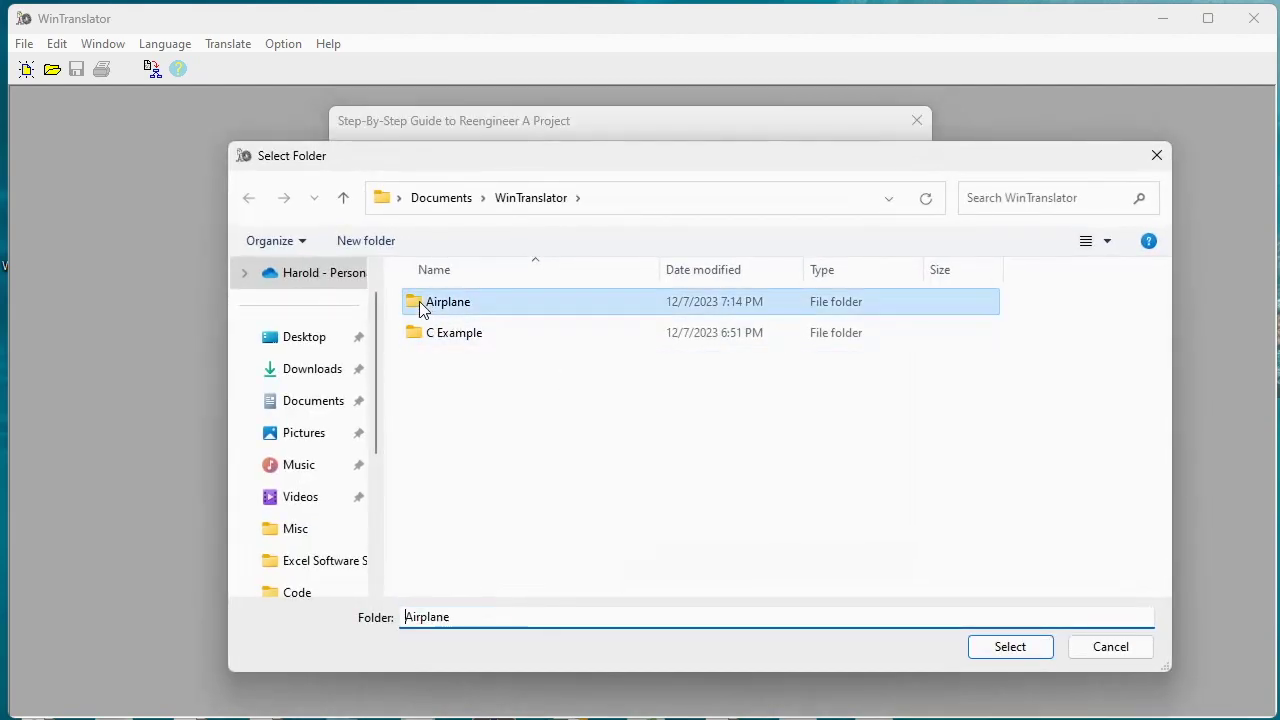
pyautogui.click(1000, 647)
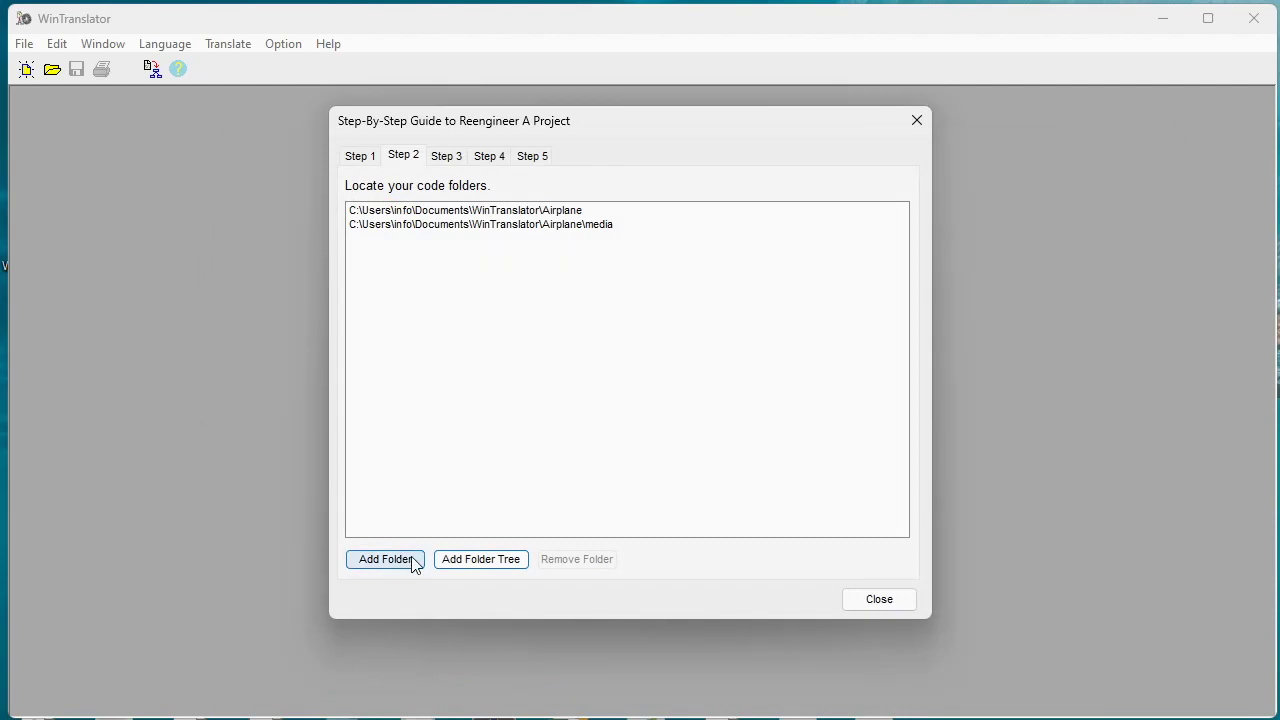
# Choose C# code to Class Model as the translation and bring up its language-specific options
pyautogui.click(438, 157)
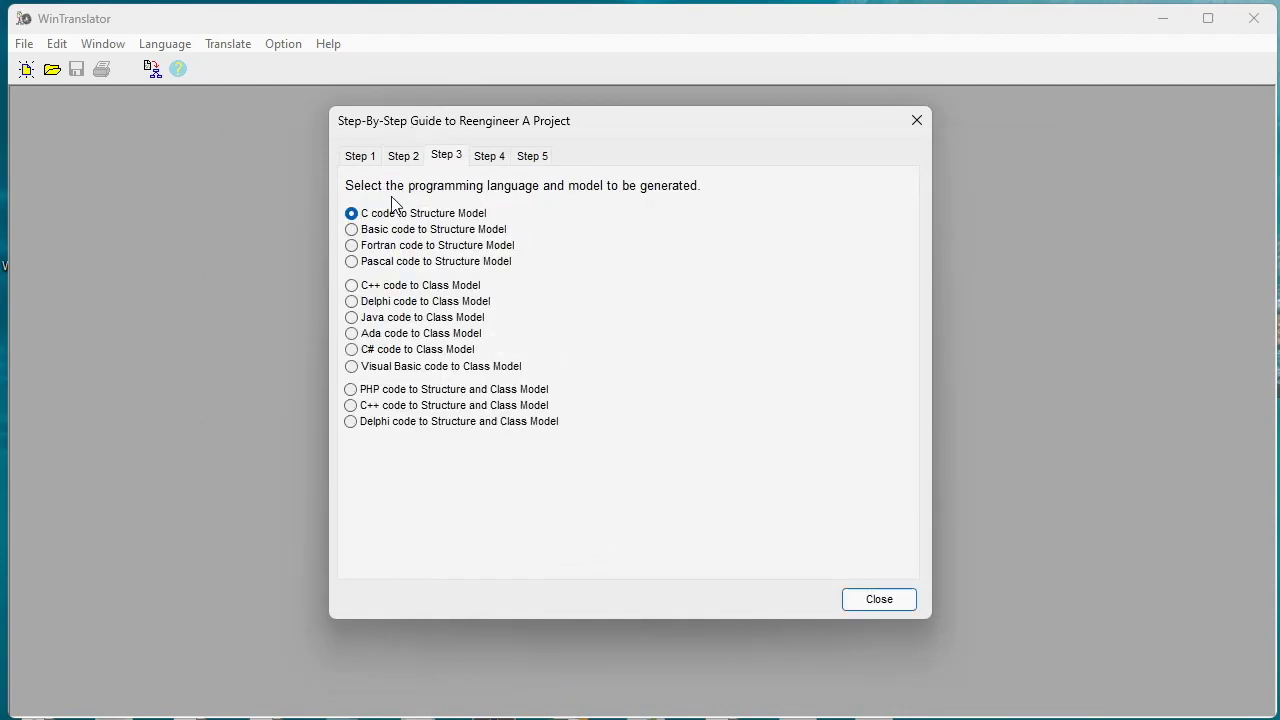
pyautogui.click(355, 287)
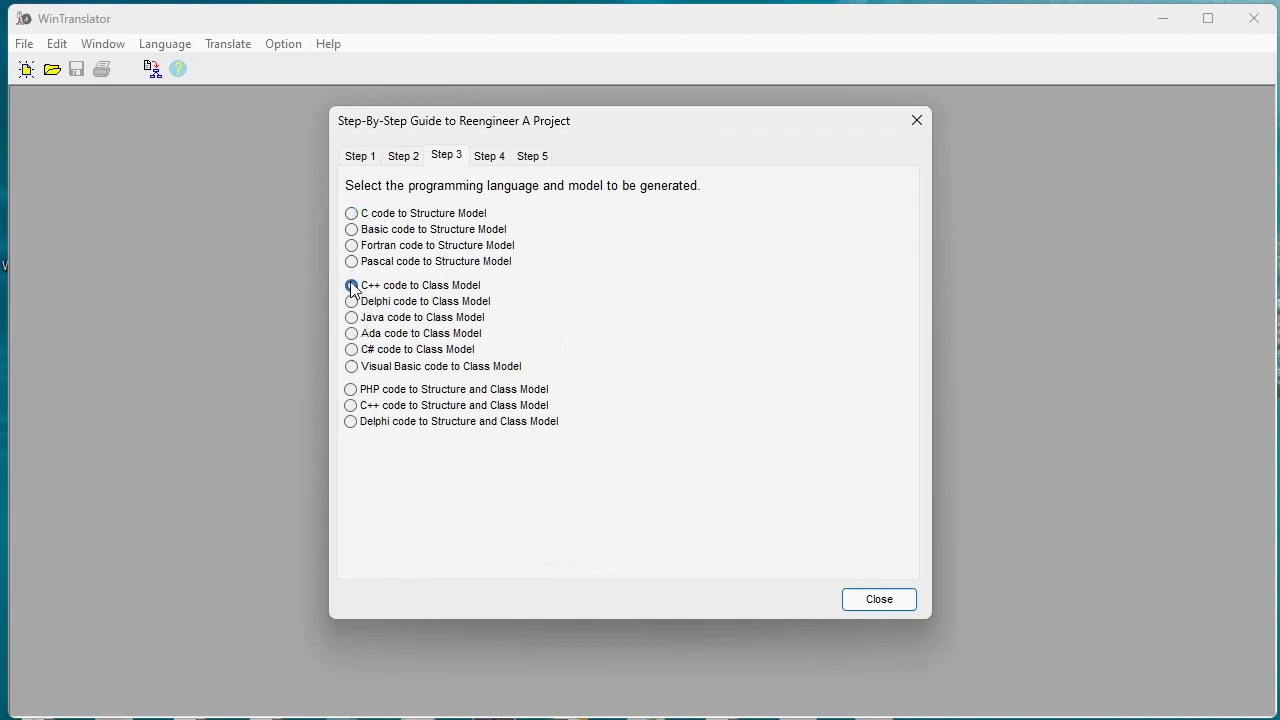
pyautogui.click(352, 349)
pyautogui.click(489, 157)
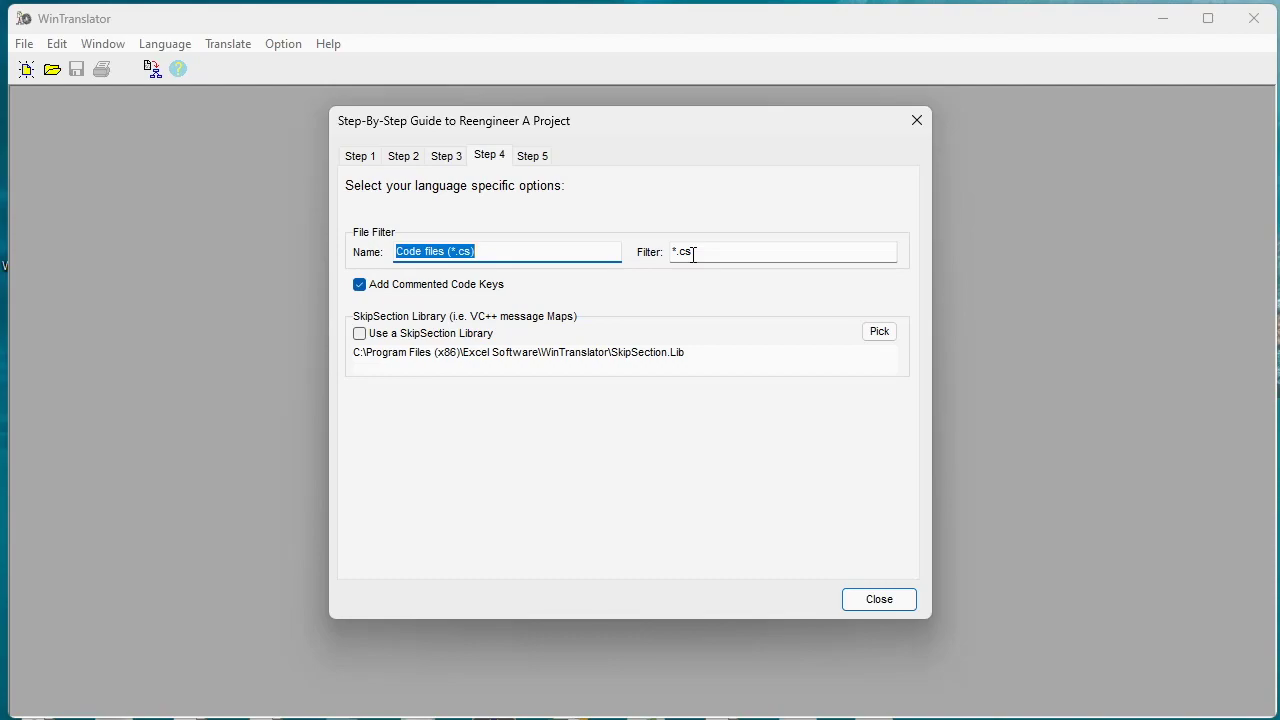
# Build and run the project file with the clone language set to C# and details turned on, and close the guide
pyautogui.click(540, 157)
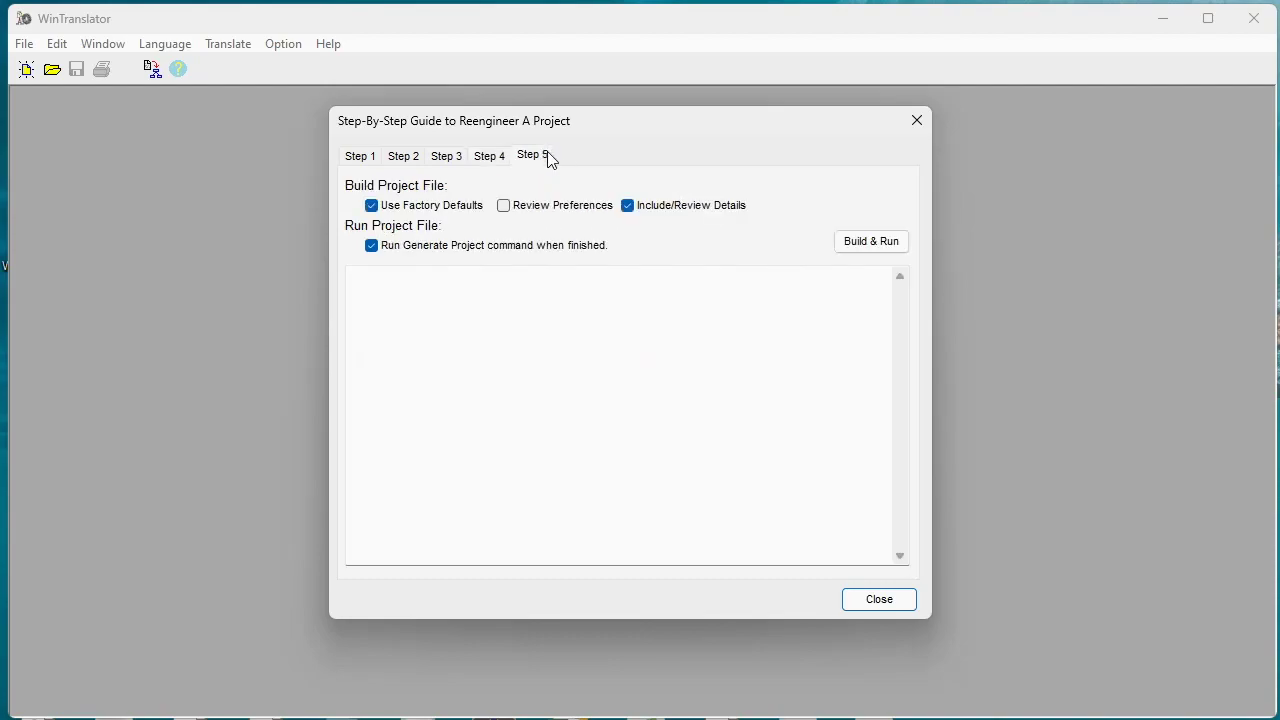
pyautogui.click(874, 248)
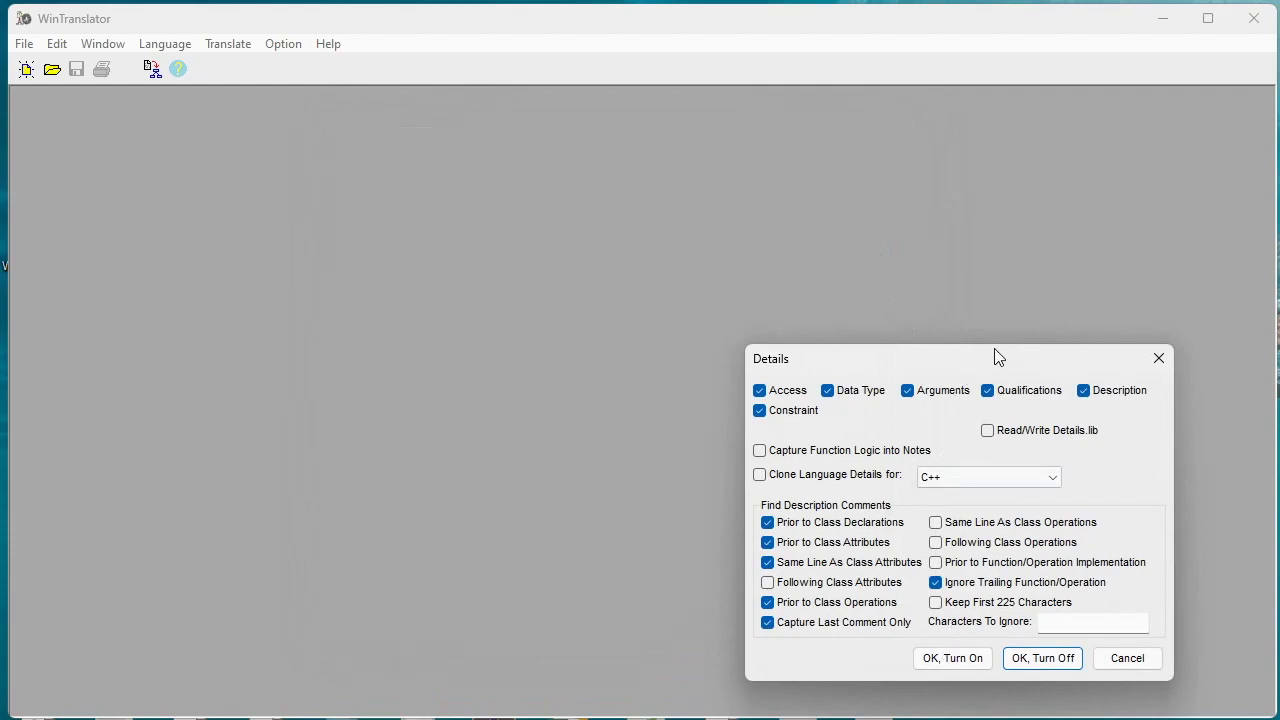
pyautogui.moveTo(996, 357); pyautogui.dragTo(589, 173)
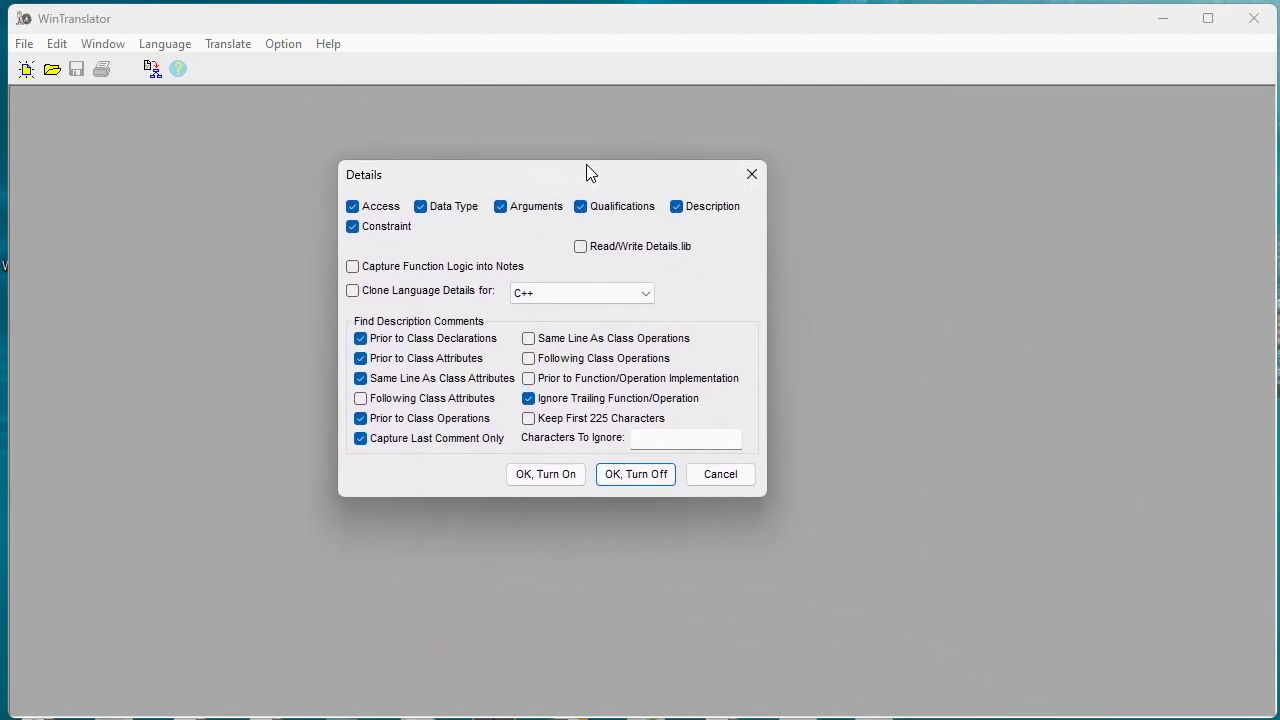
pyautogui.click(646, 296)
pyautogui.click(521, 354)
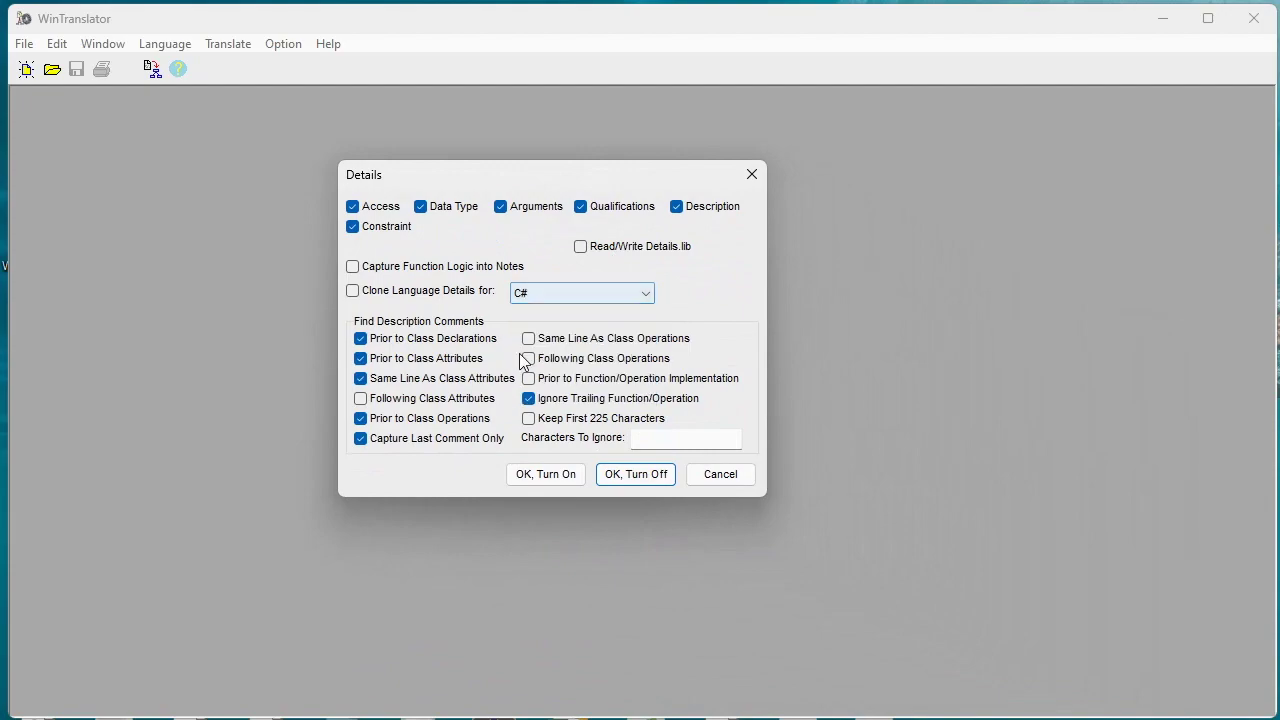
pyautogui.click(546, 478)
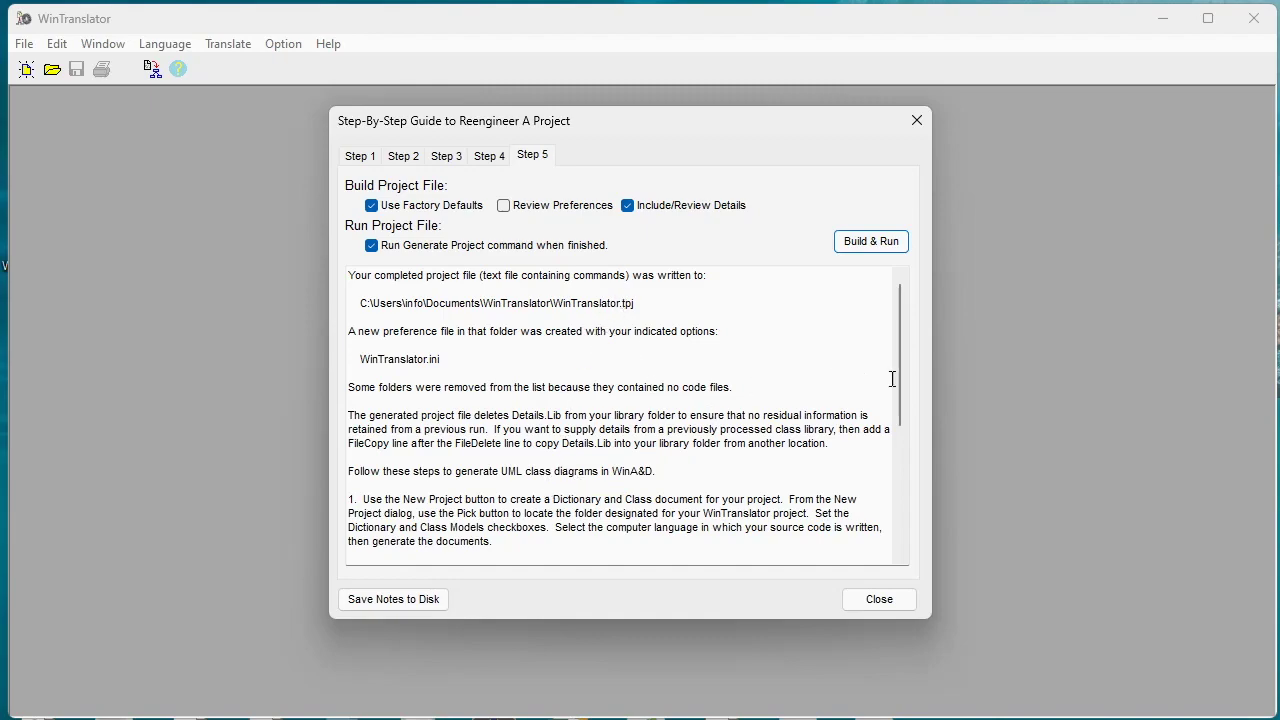
pyautogui.moveTo(900, 364); pyautogui.dragTo(902, 490)
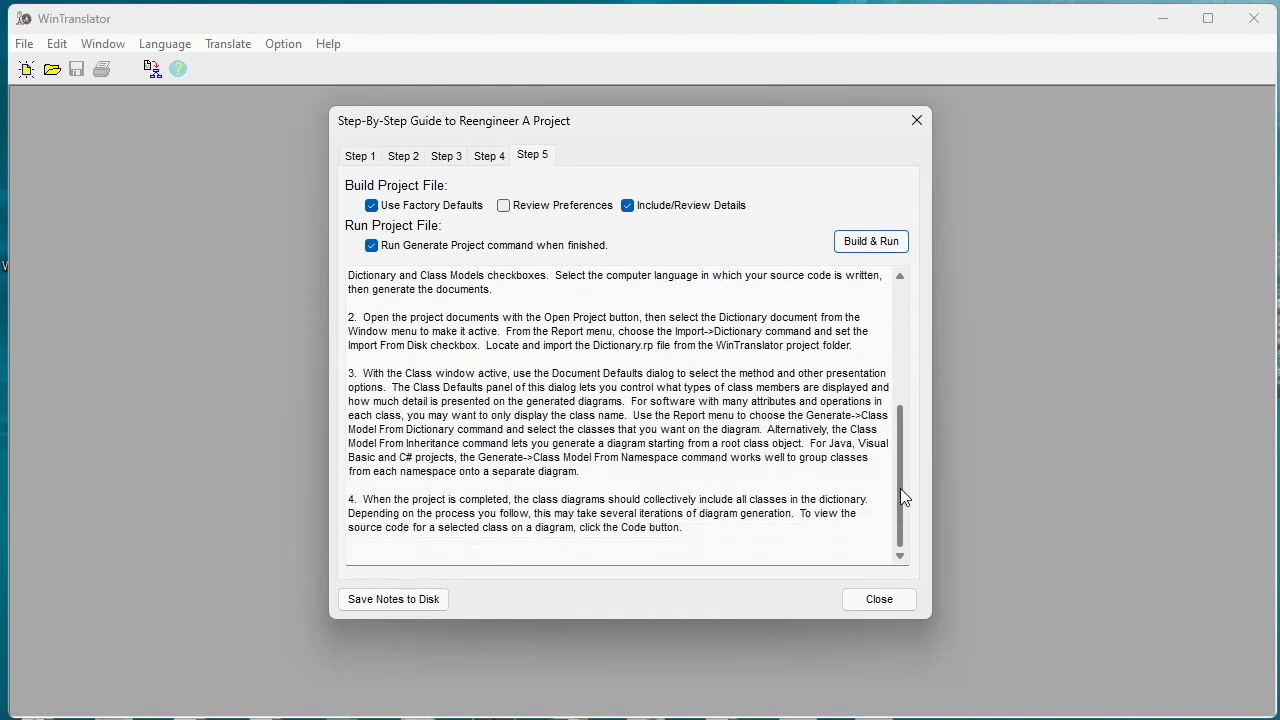
pyautogui.click(882, 600)
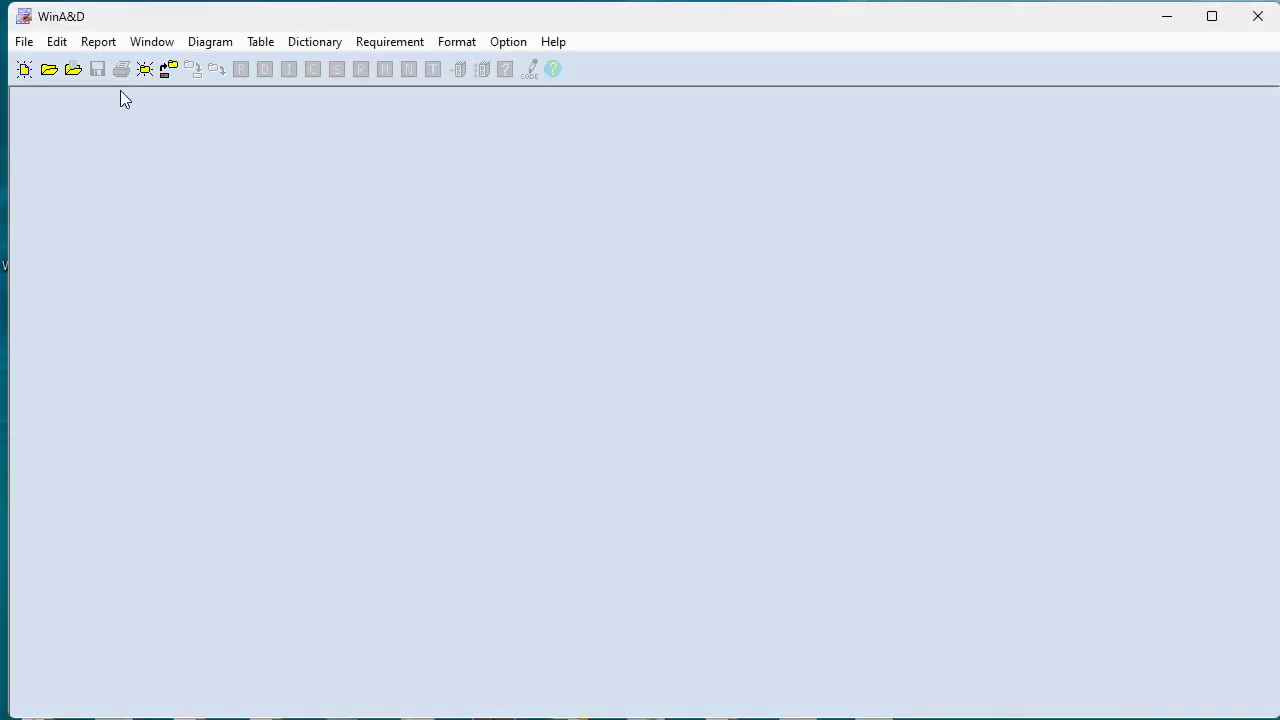
# In WinA&D, start a new project named Airplane and set its folder to Documents\WinTranslator\Airplane
pyautogui.click(145, 69)
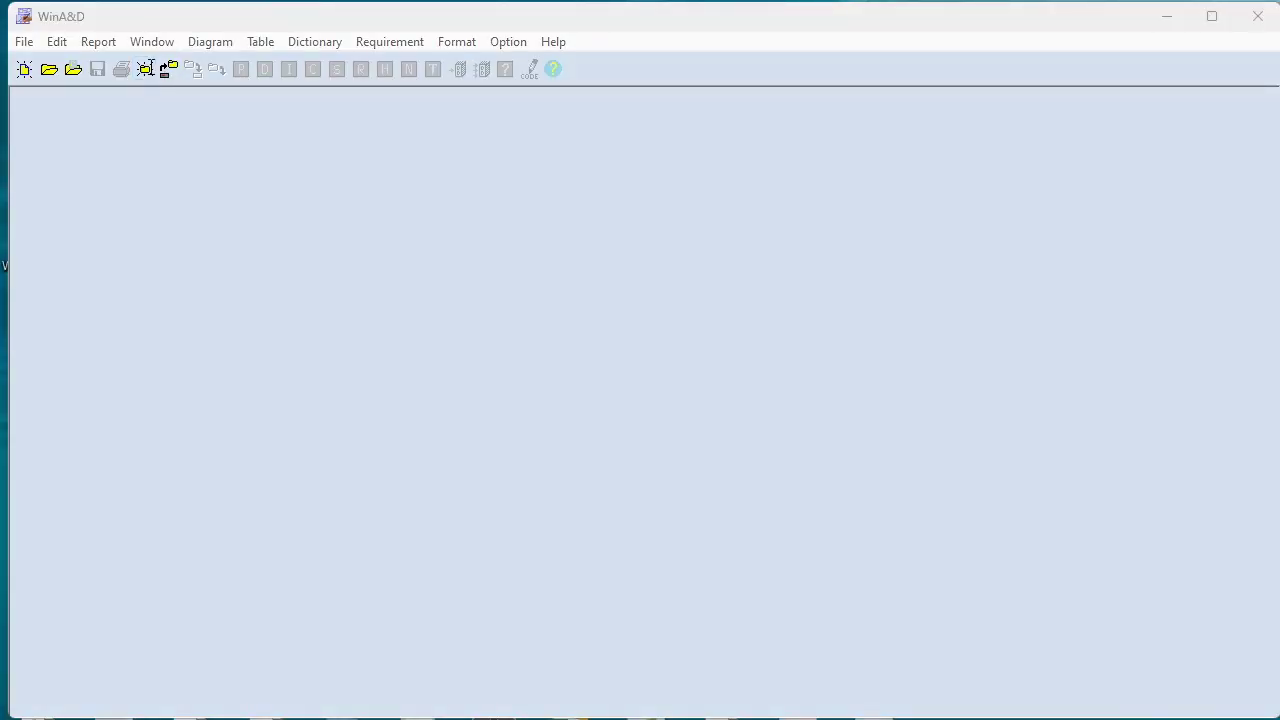
pyautogui.moveTo(274, 17); pyautogui.dragTo(528, 196)
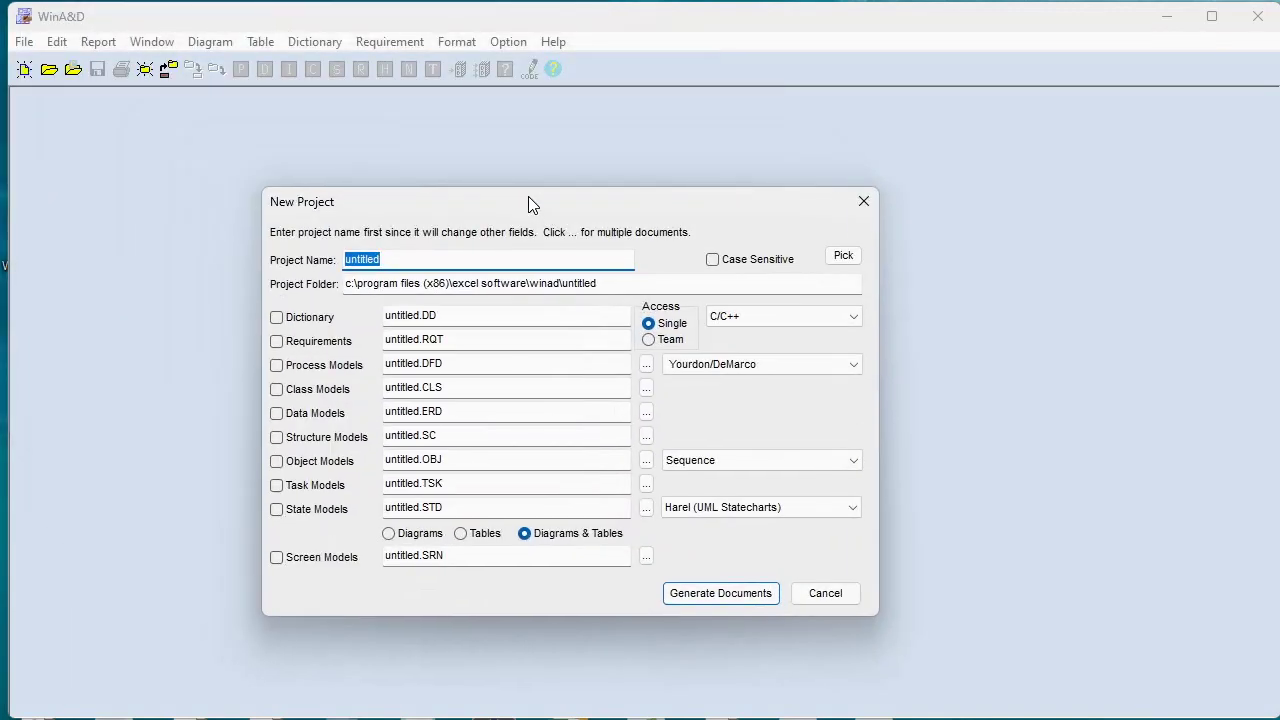
pyautogui.write('Airplane')
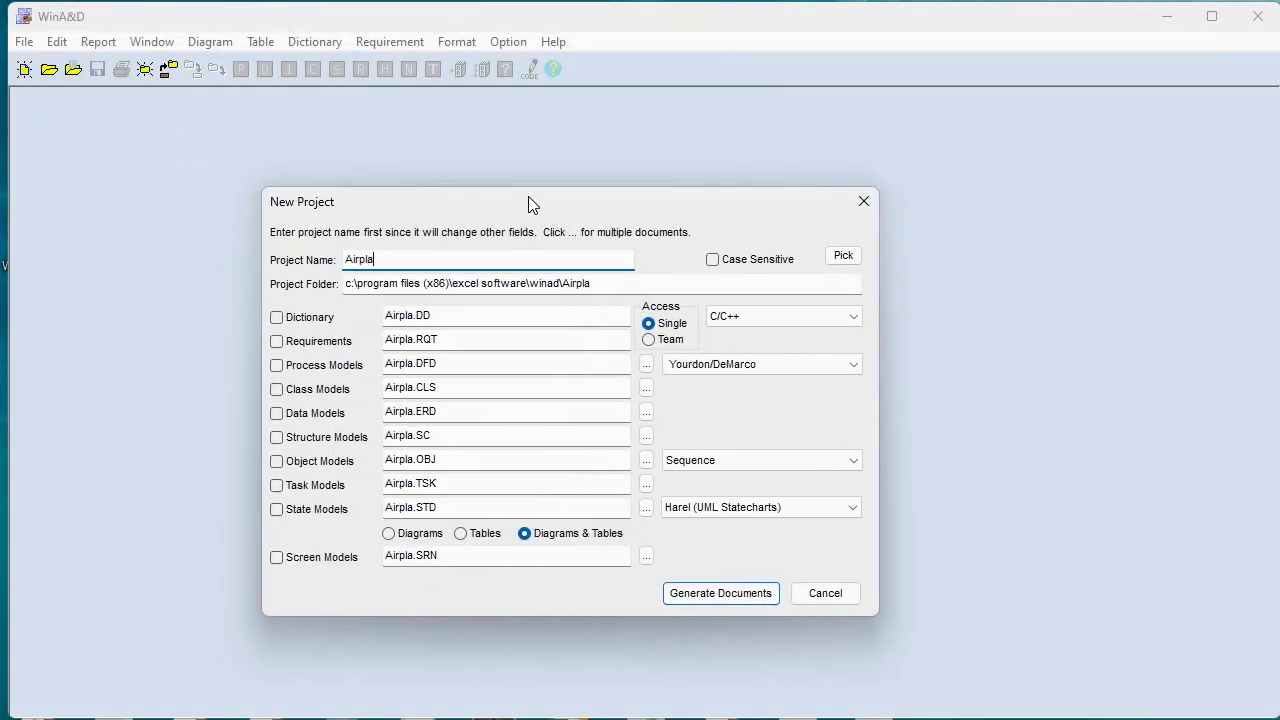
pyautogui.click(843, 256)
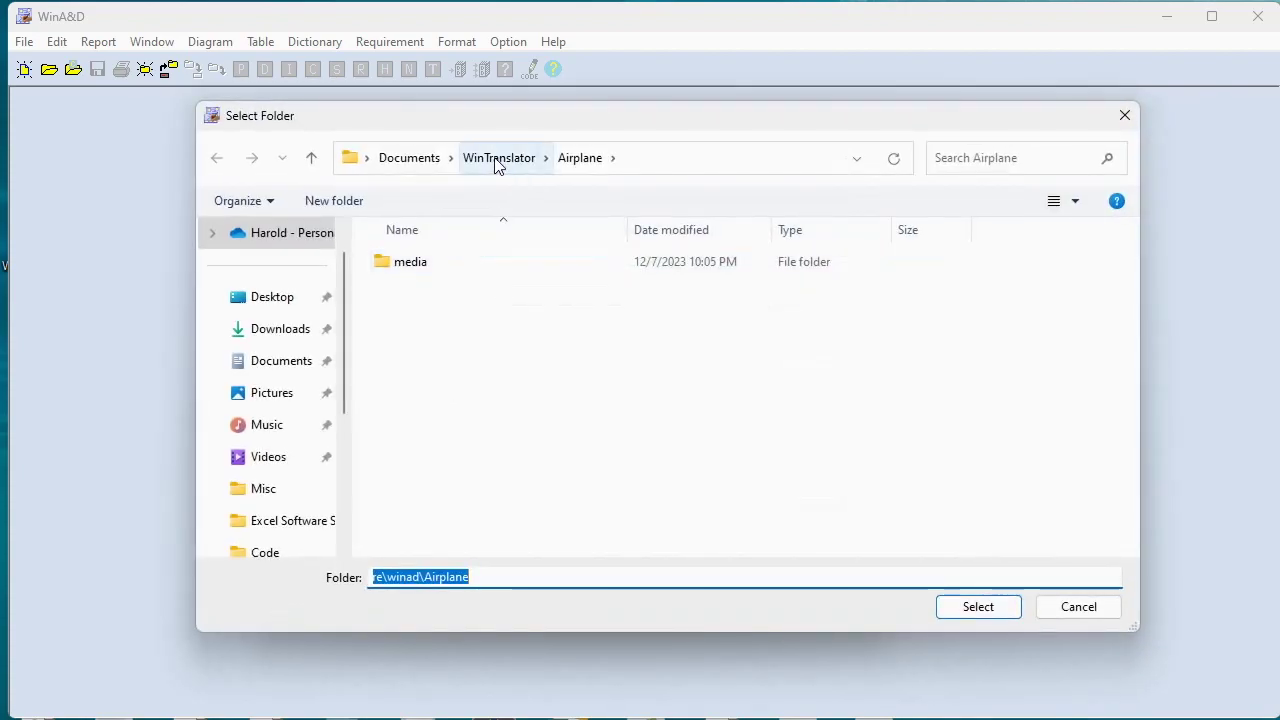
pyautogui.click(485, 164)
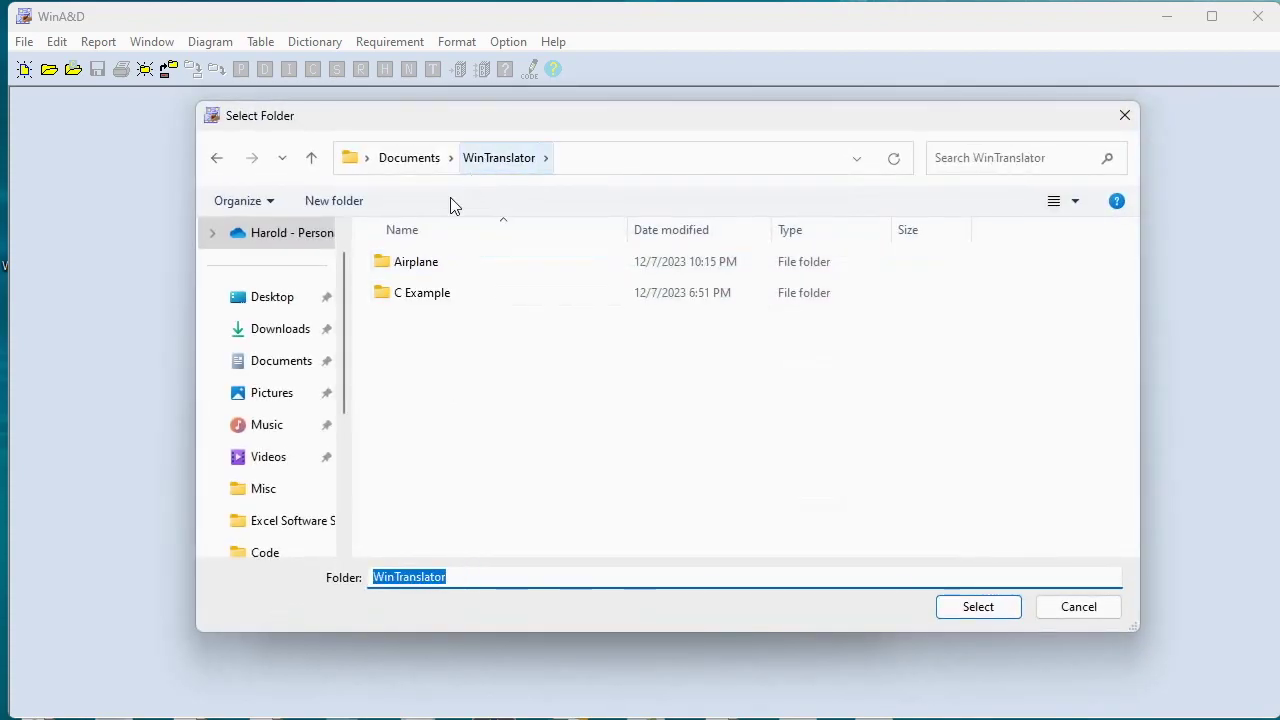
pyautogui.click(384, 262)
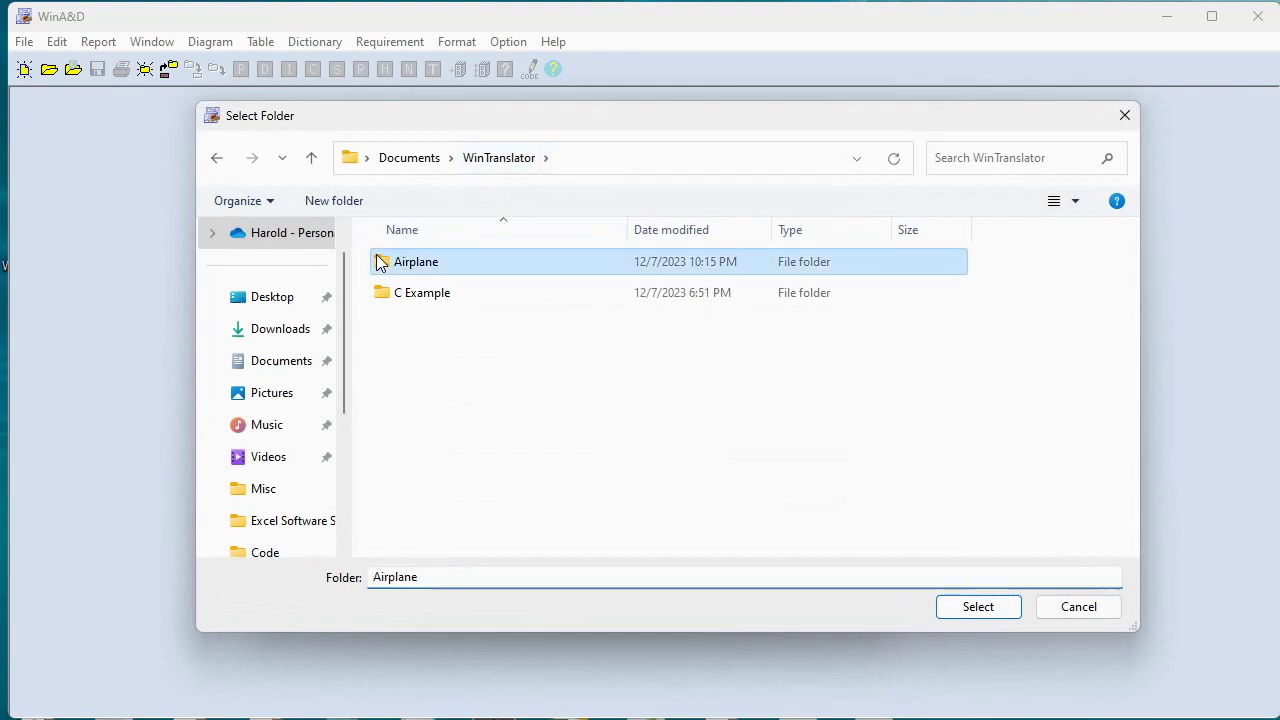
pyautogui.click(978, 607)
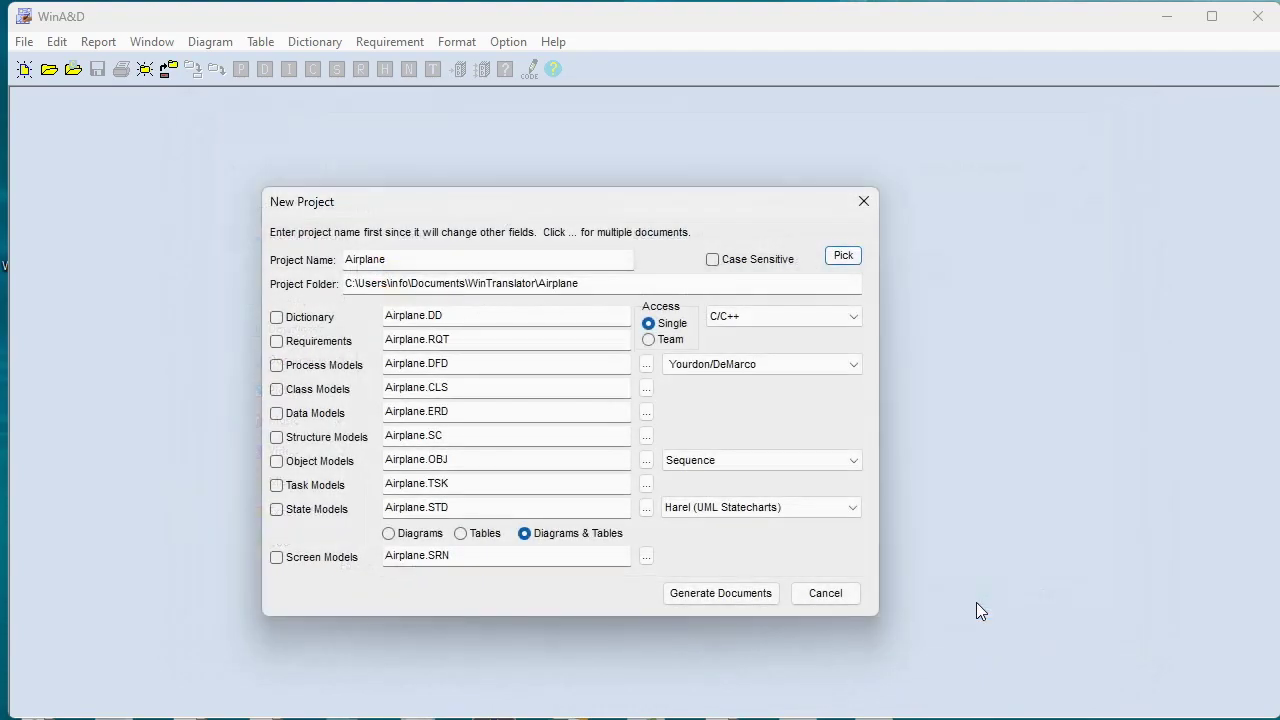
# Include the Dictionary and Class Models documents in the new project and set its language to C#
pyautogui.click(277, 318)
pyautogui.click(278, 390)
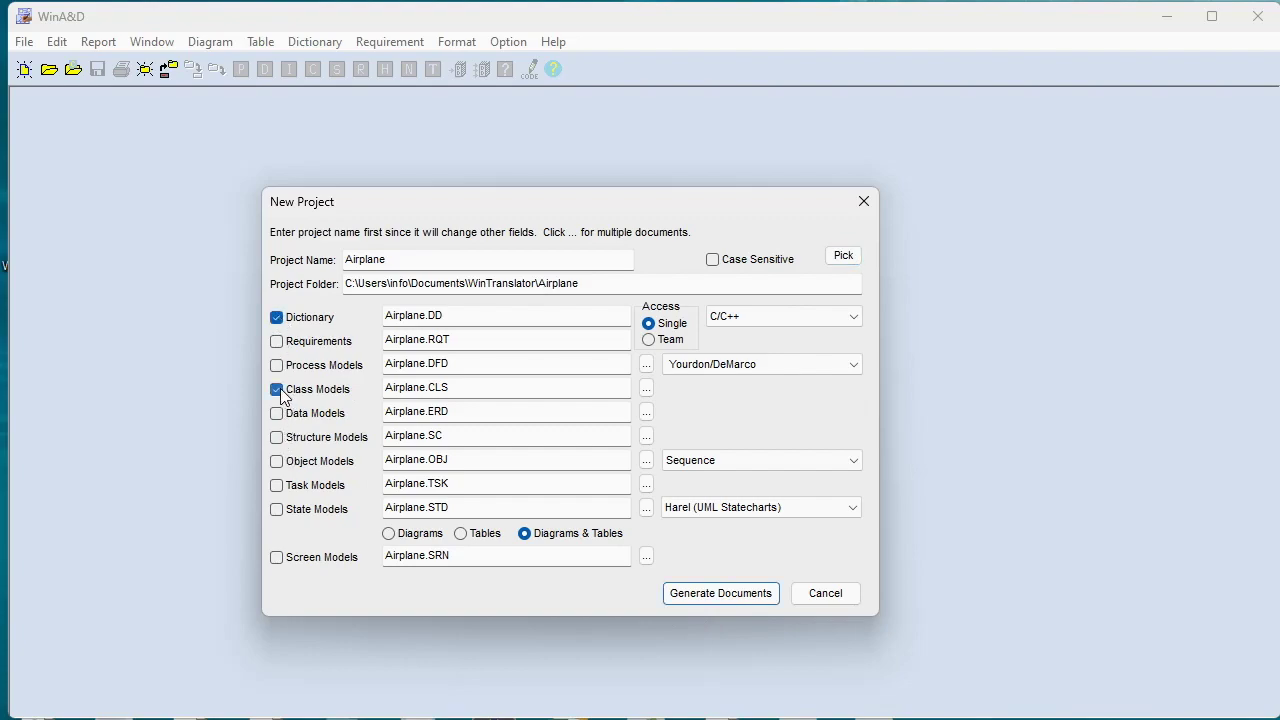
pyautogui.click(852, 318)
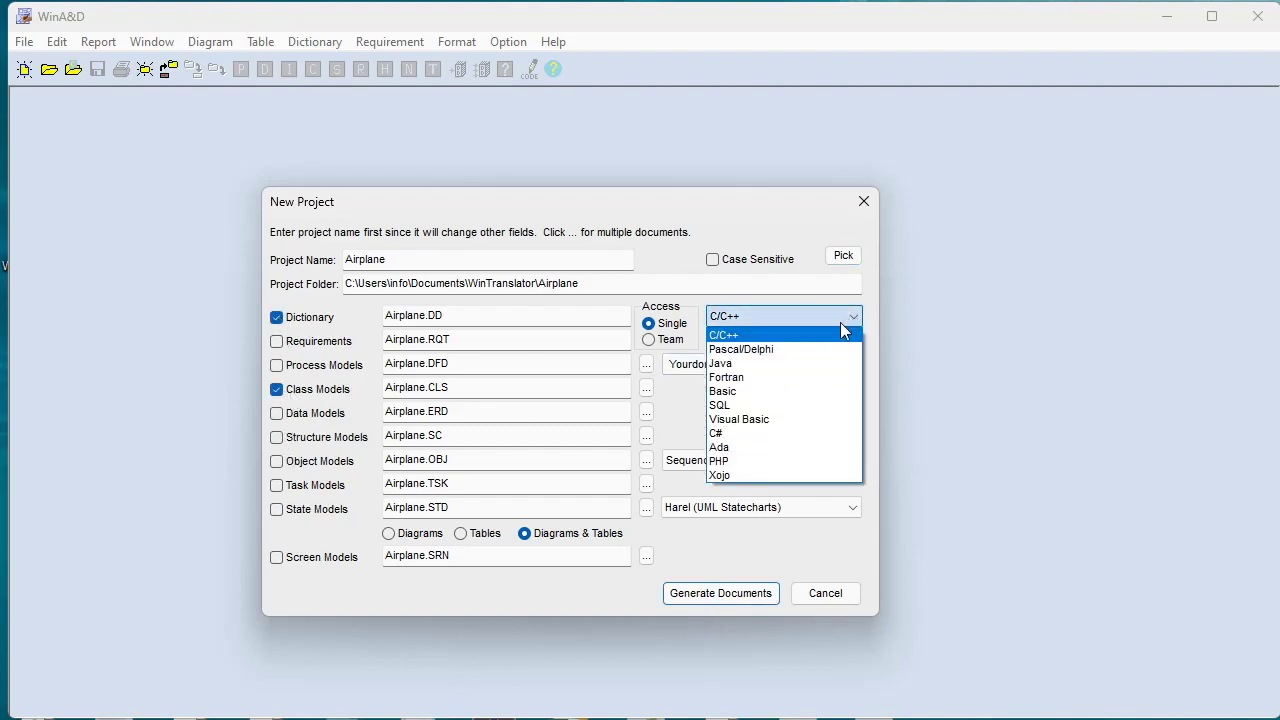
pyautogui.click(729, 435)
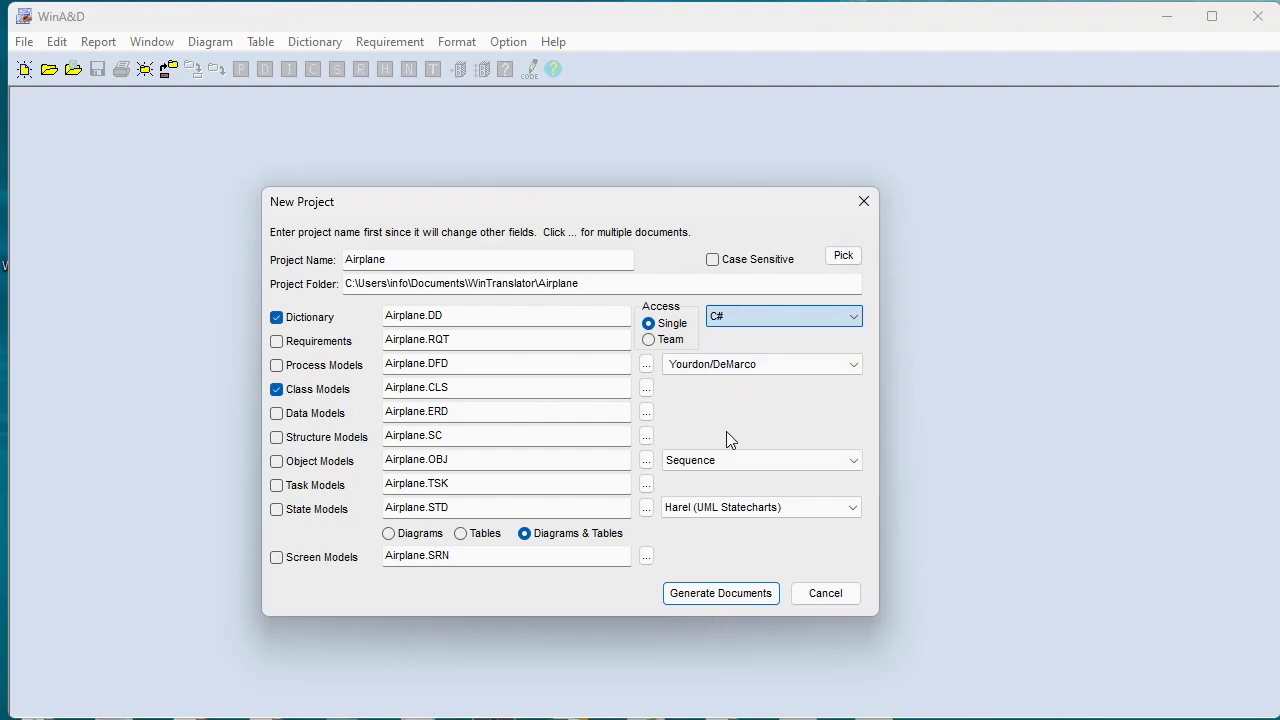
# Generate the documents for the new Airplane project and dismiss the information message
pyautogui.click(733, 594)
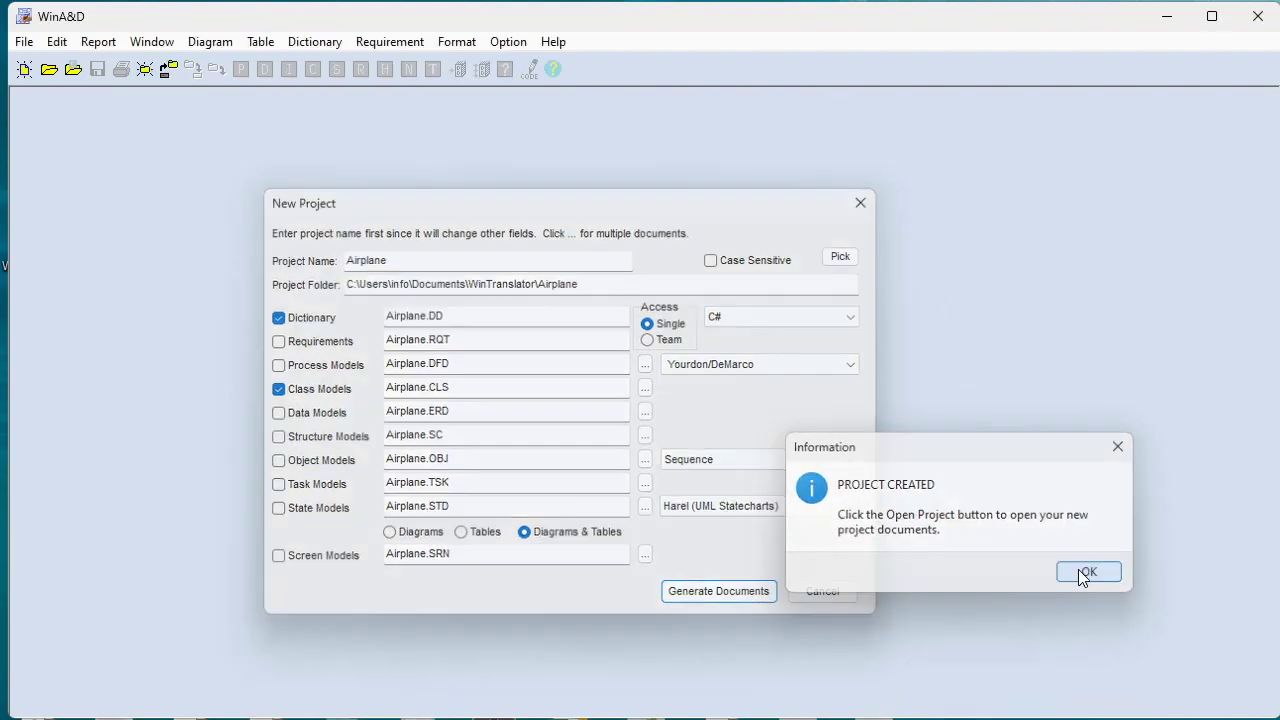
pyautogui.click(1084, 573)
# Open the new Airplane project from the project list and move its Class and Dictionary windows apart
pyautogui.click(168, 68)
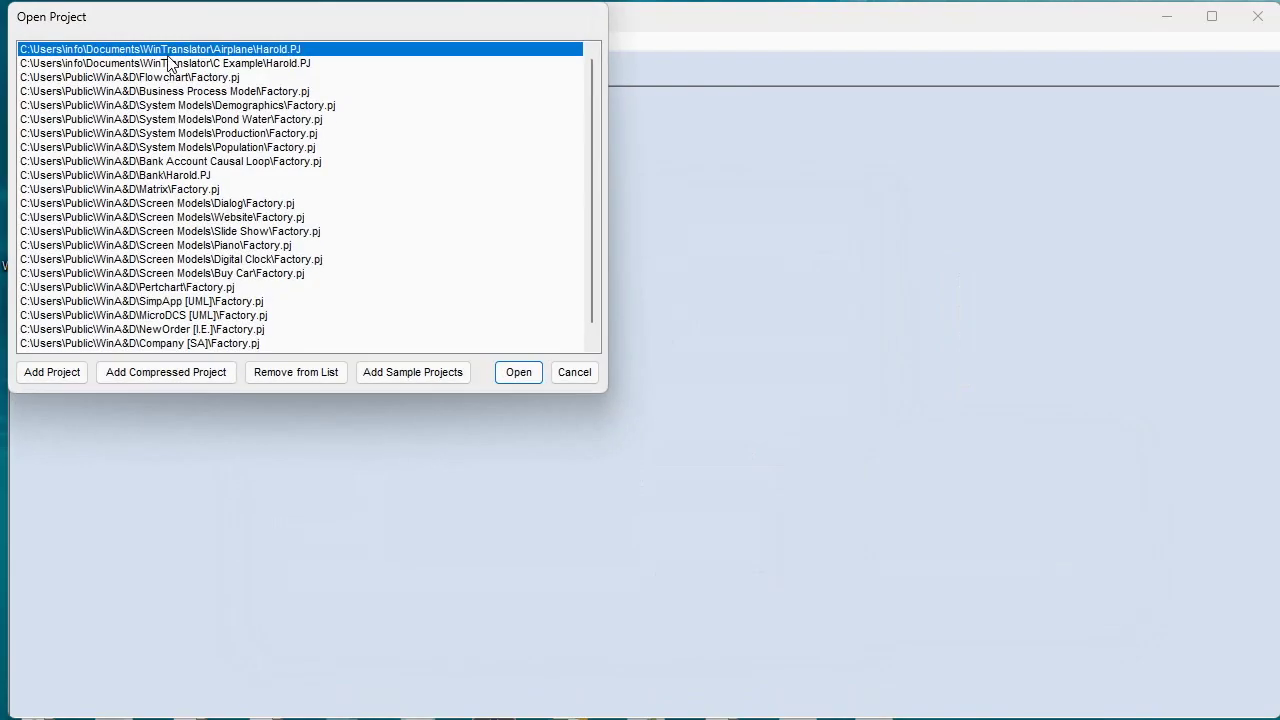
pyautogui.doubleClick(172, 50)
pyautogui.moveTo(560, 239); pyautogui.dragTo(748, 323)
pyautogui.moveTo(646, 273); pyautogui.dragTo(350, 136)
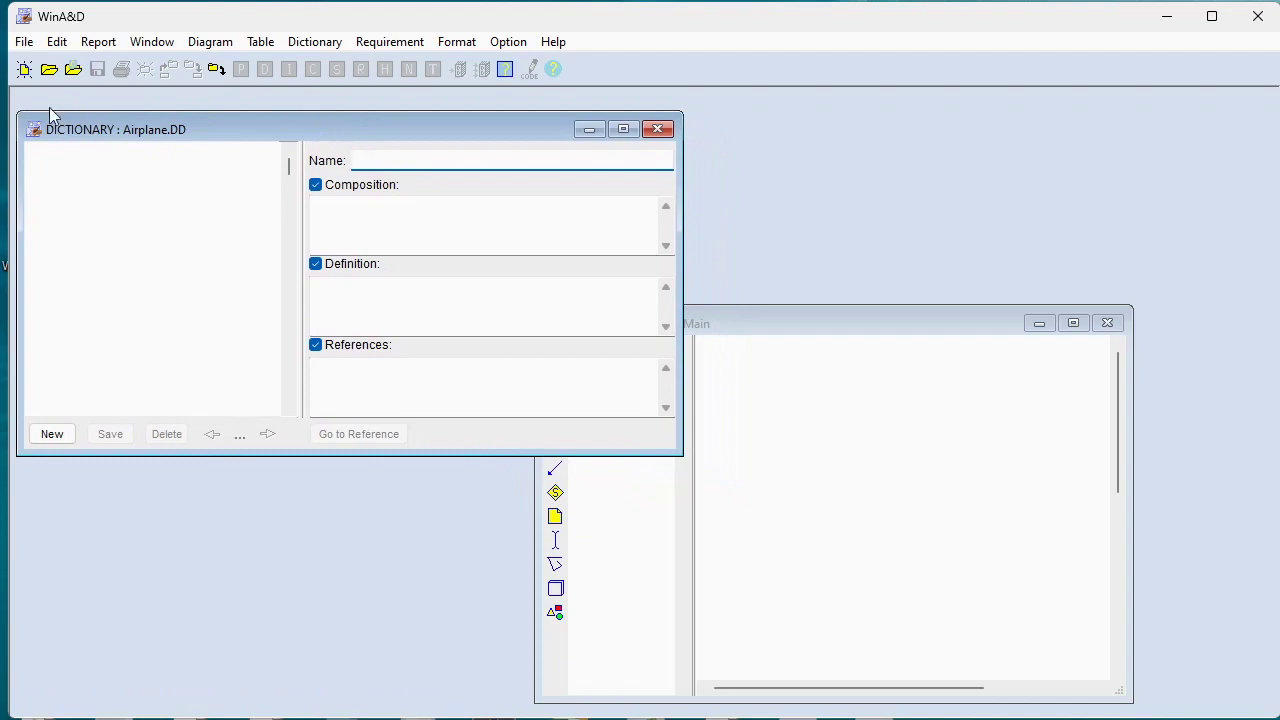
# Import dictionary entries from disk using Dictionary.rp in the Airplane folder, and close the empty report window
pyautogui.click(97, 44)
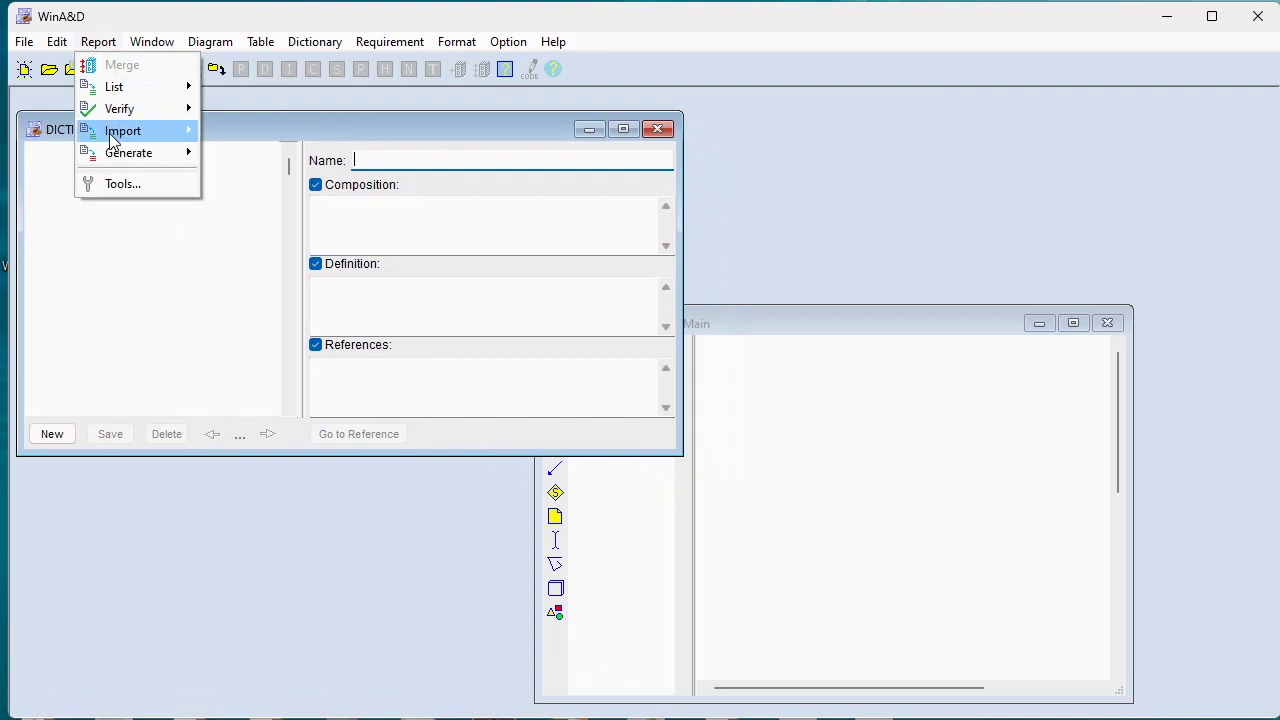
pyautogui.moveTo(116, 135)
pyautogui.click(324, 158)
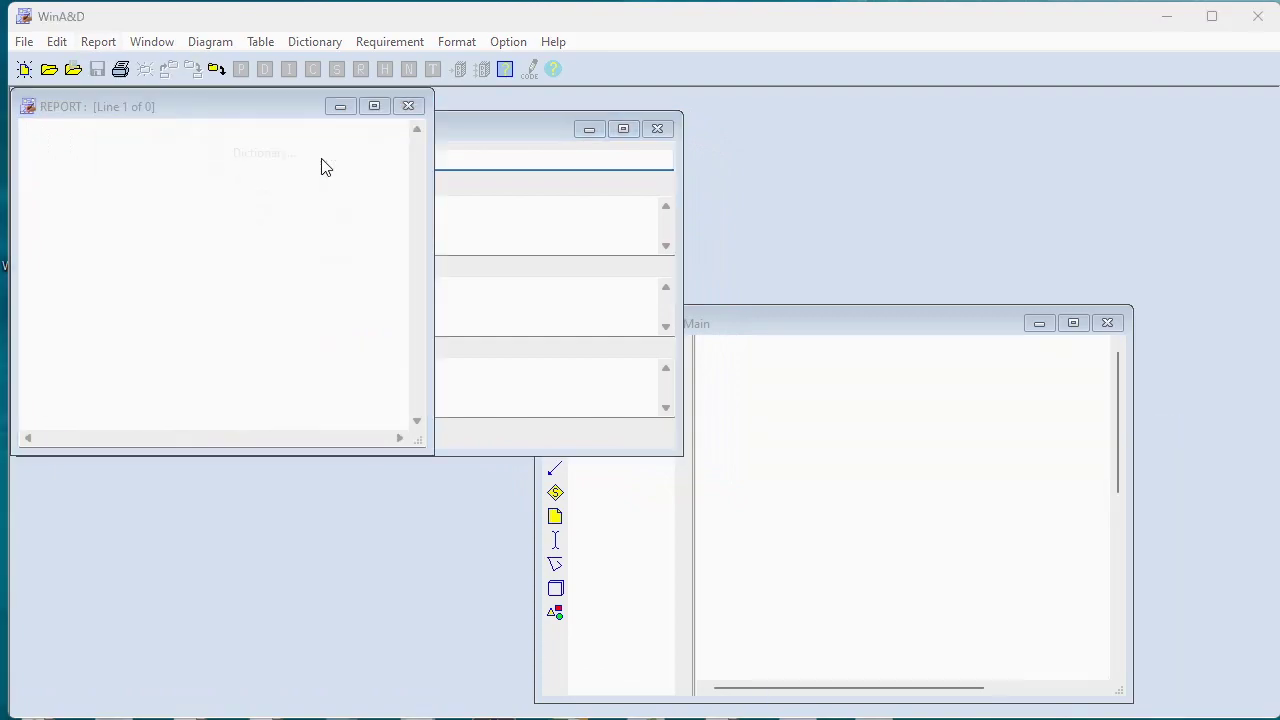
pyautogui.click(278, 139)
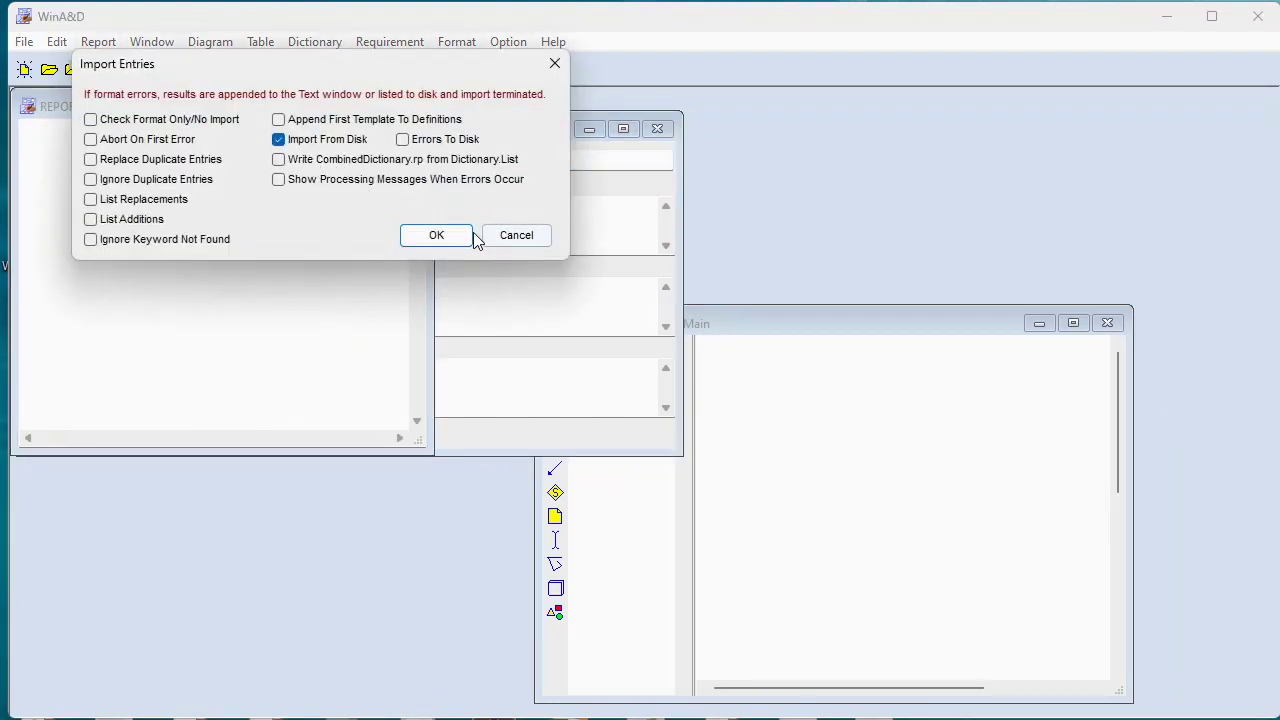
pyautogui.click(465, 235)
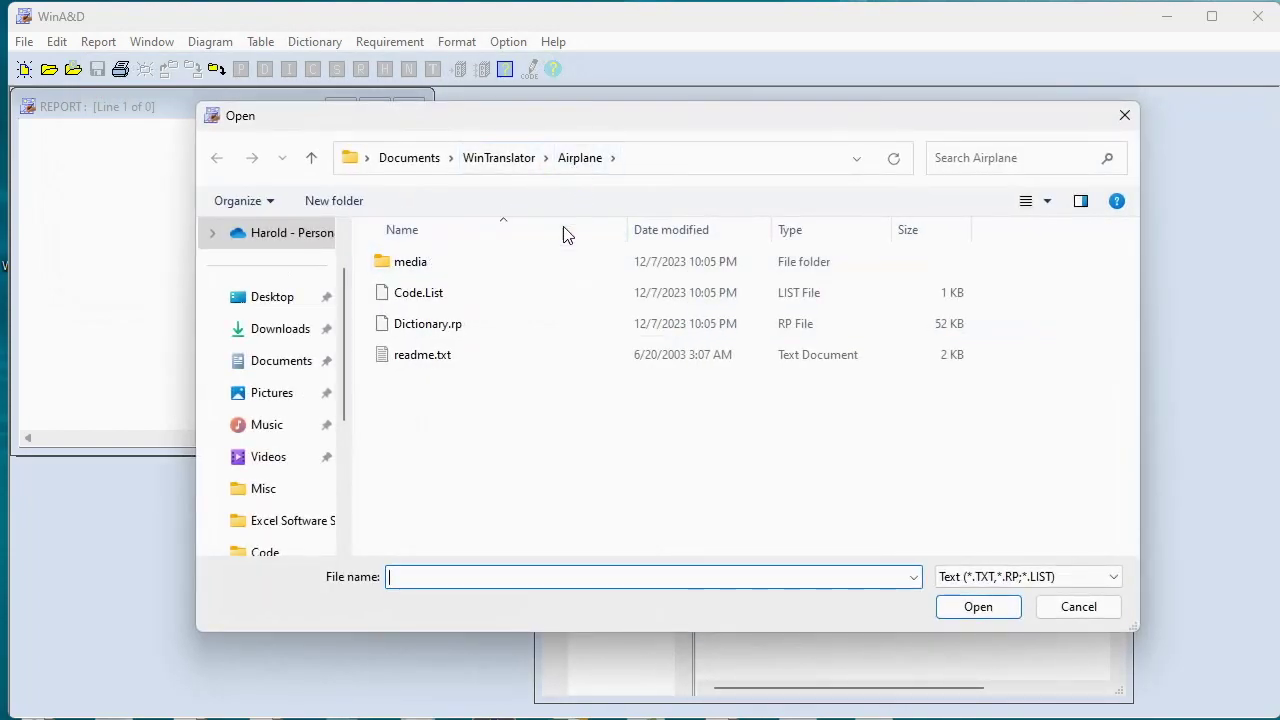
pyautogui.doubleClick(385, 327)
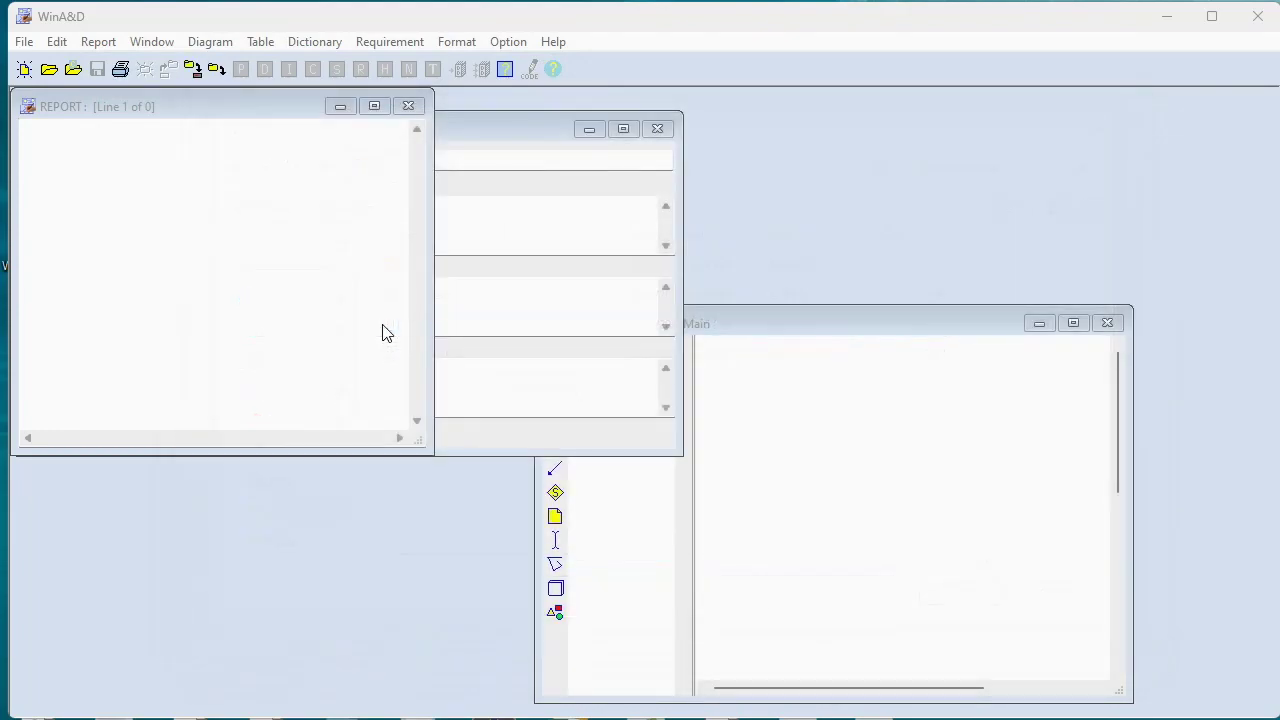
pyautogui.click(1092, 564)
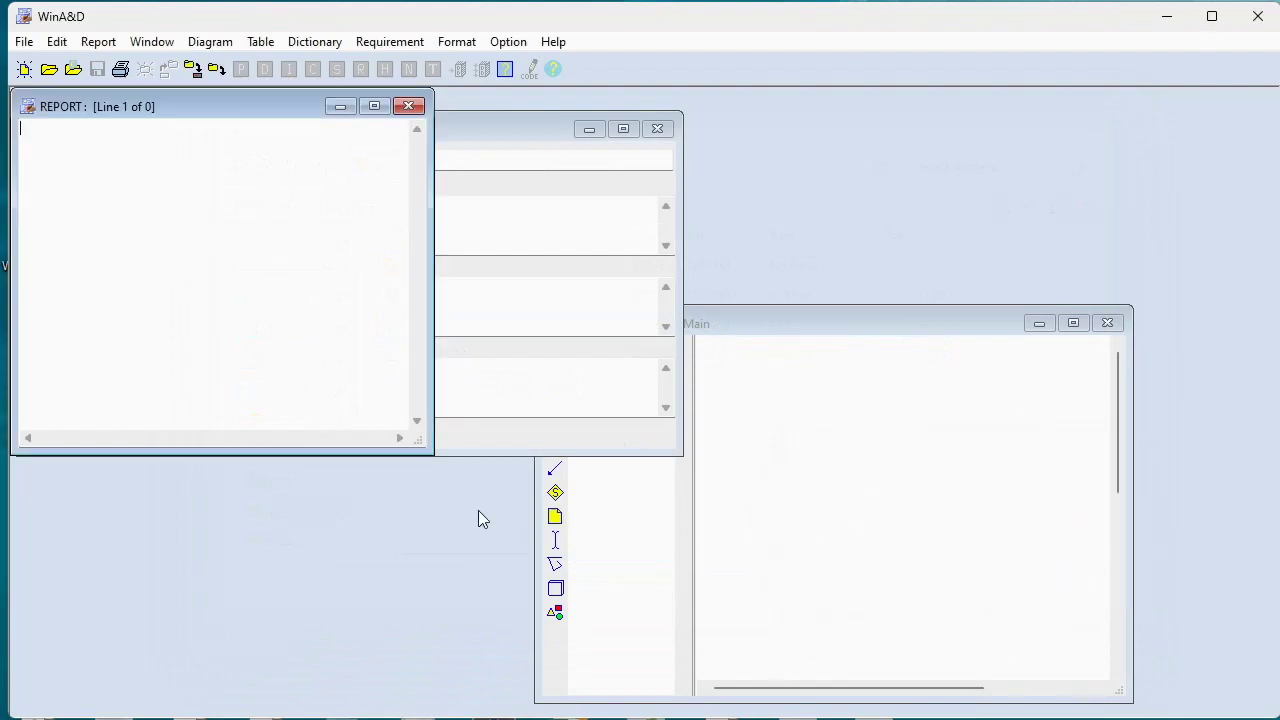
pyautogui.click(410, 107)
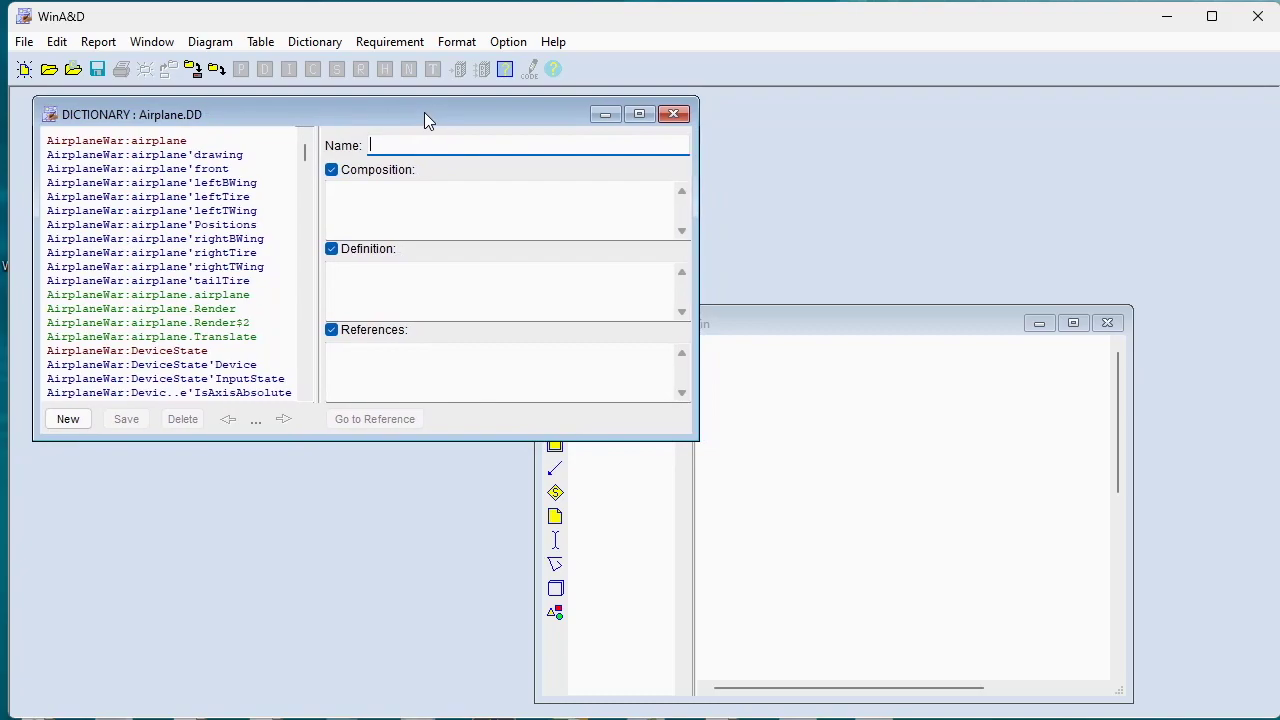
# Enlarge the Dictionary window, and bring the Class window forward, moving it up beside the entry list and widening it
pyautogui.moveTo(689, 437); pyautogui.dragTo(712, 492)
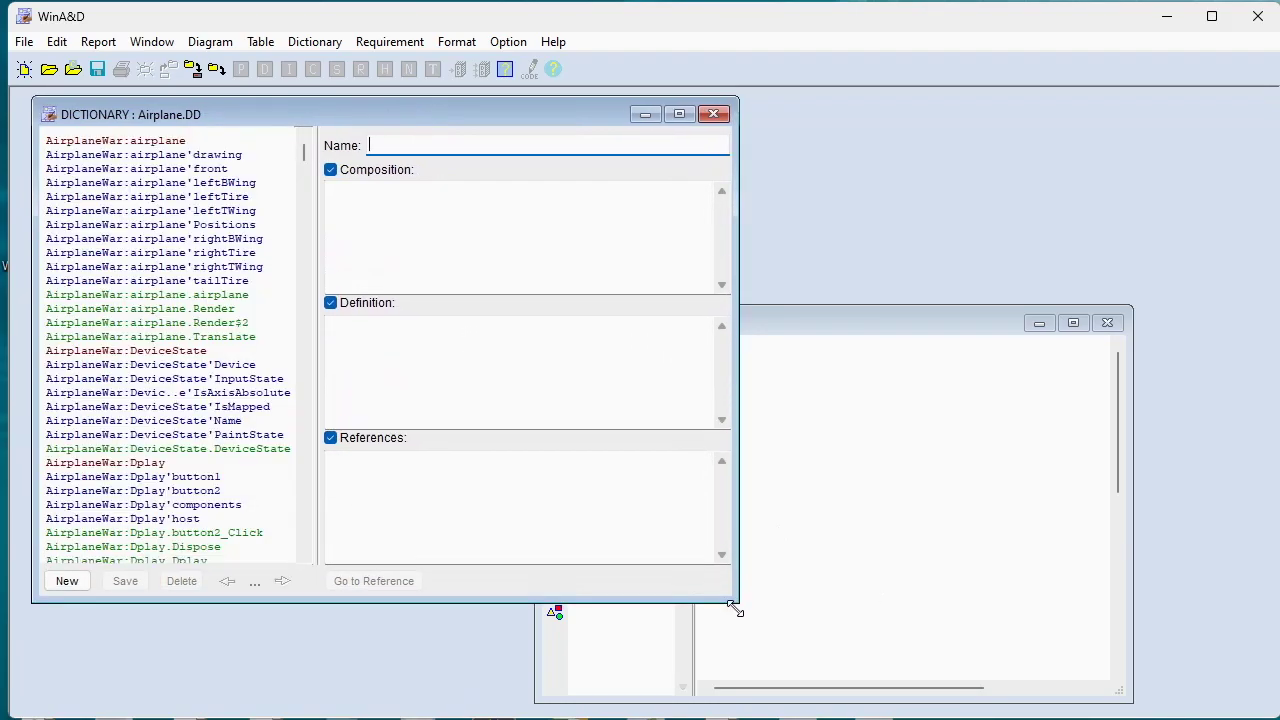
pyautogui.moveTo(735, 607); pyautogui.dragTo(760, 648)
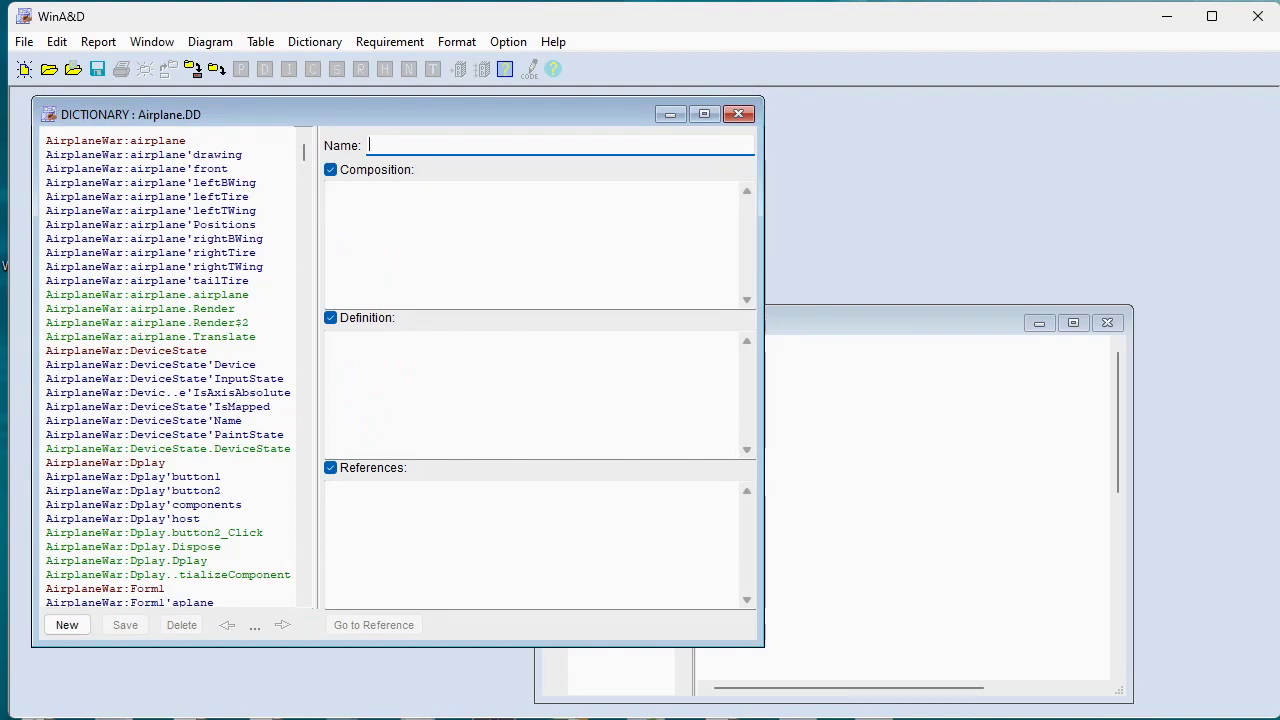
pyautogui.click(830, 326)
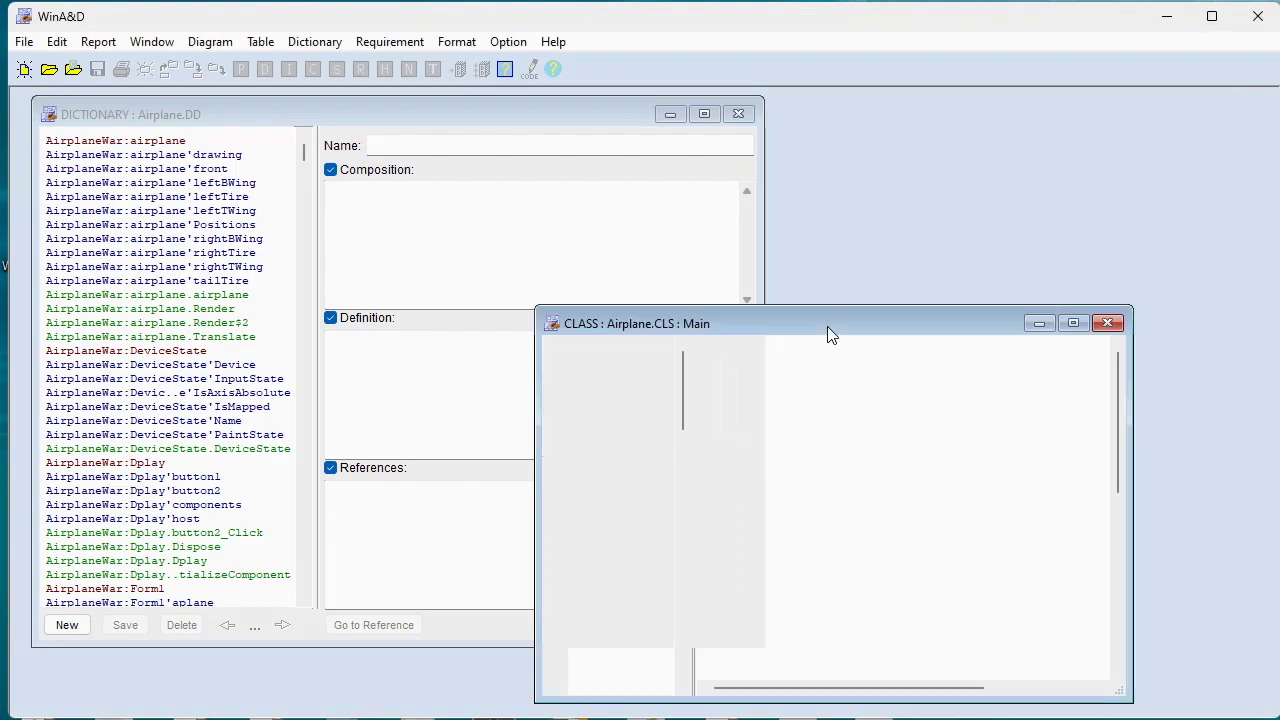
pyautogui.moveTo(839, 321); pyautogui.dragTo(480, 132)
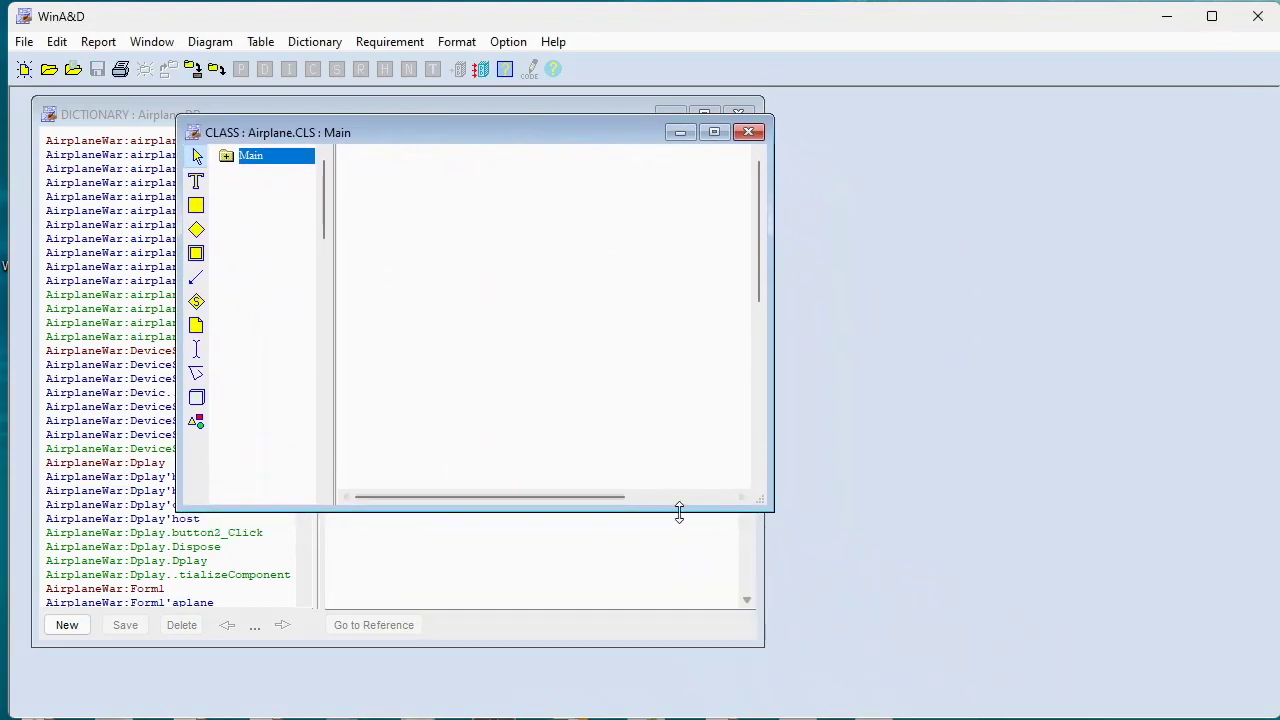
pyautogui.moveTo(766, 506); pyautogui.dragTo(1200, 699)
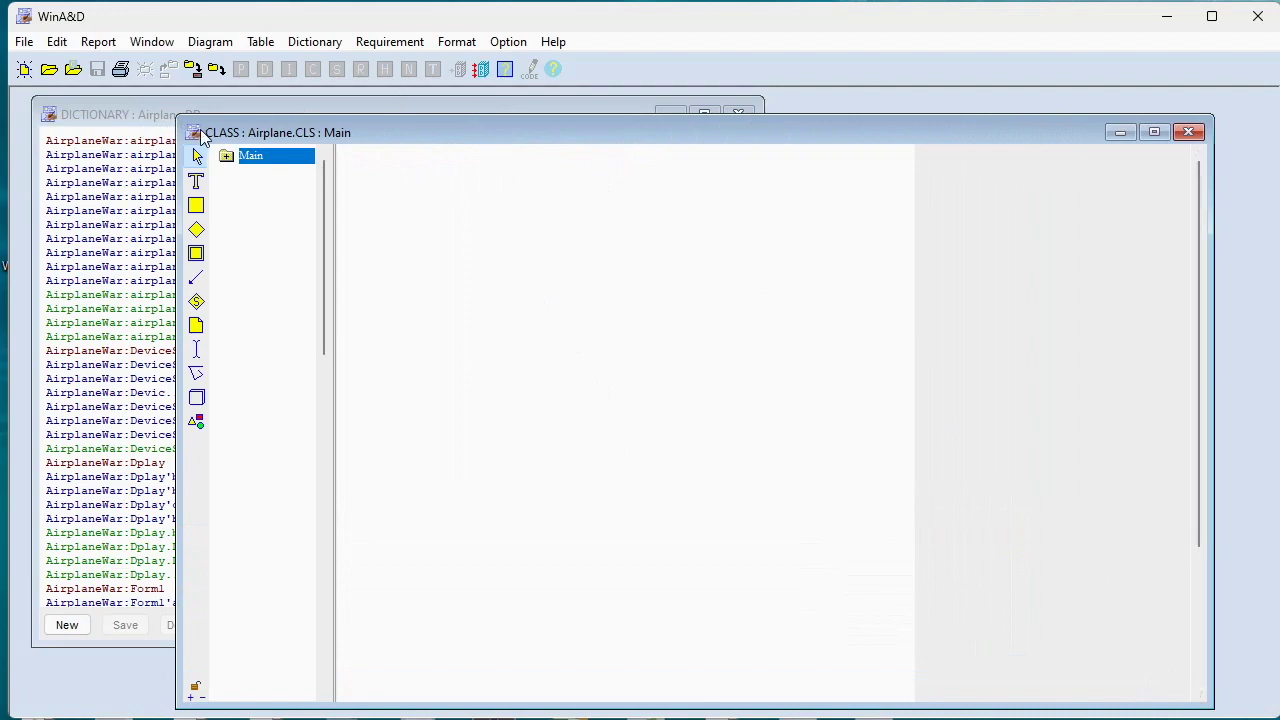
# Generate a class model from the dictionary with the diagram title Main, including all AirplaneWar classes
pyautogui.click(98, 42)
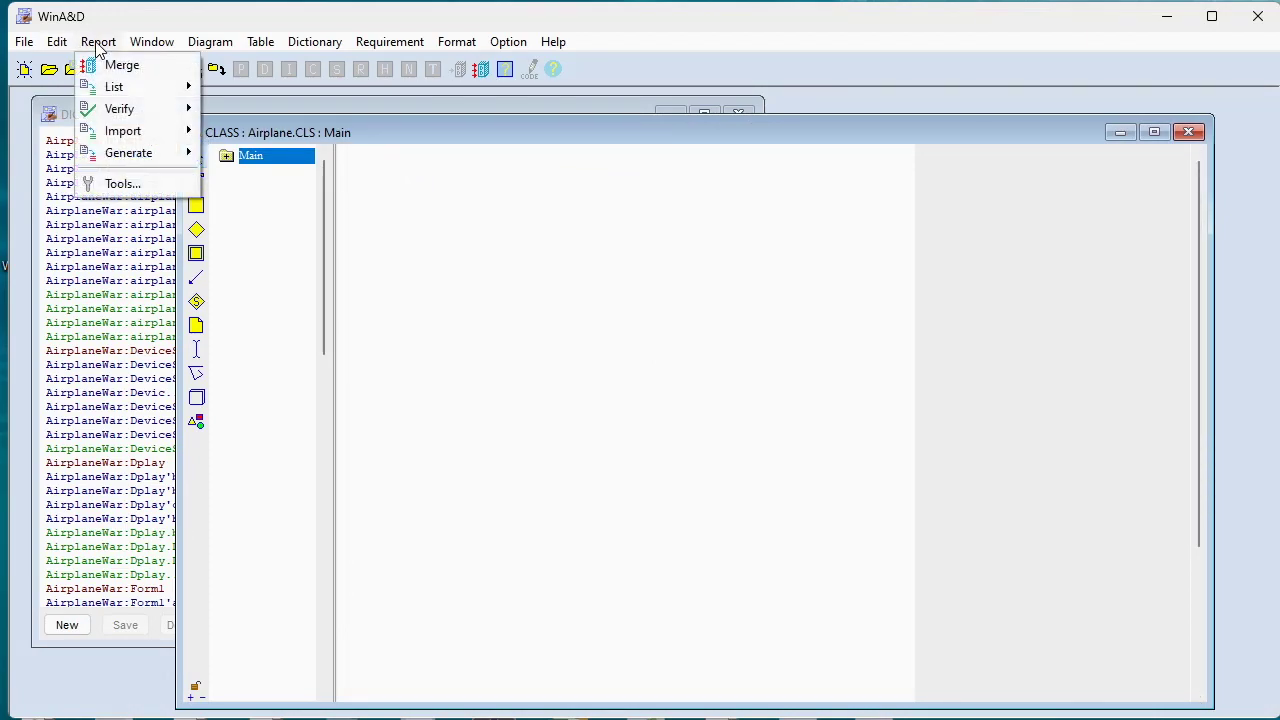
pyautogui.moveTo(112, 158)
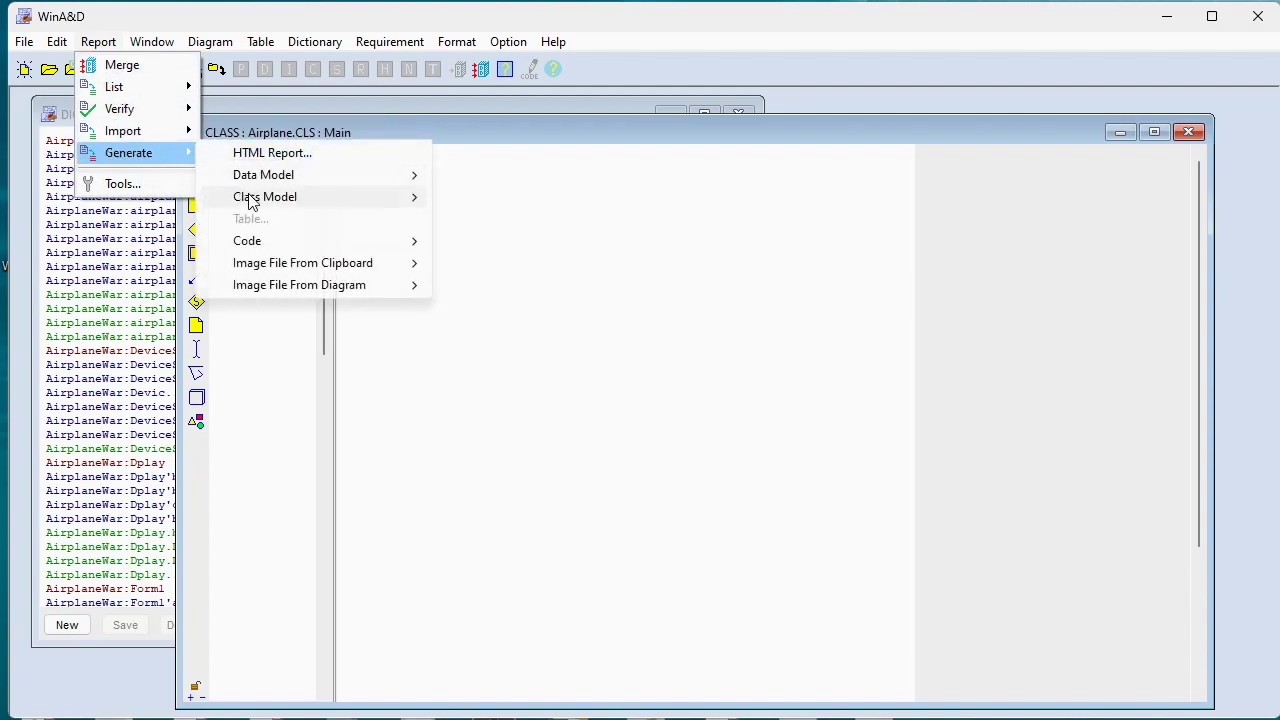
pyautogui.moveTo(263, 202)
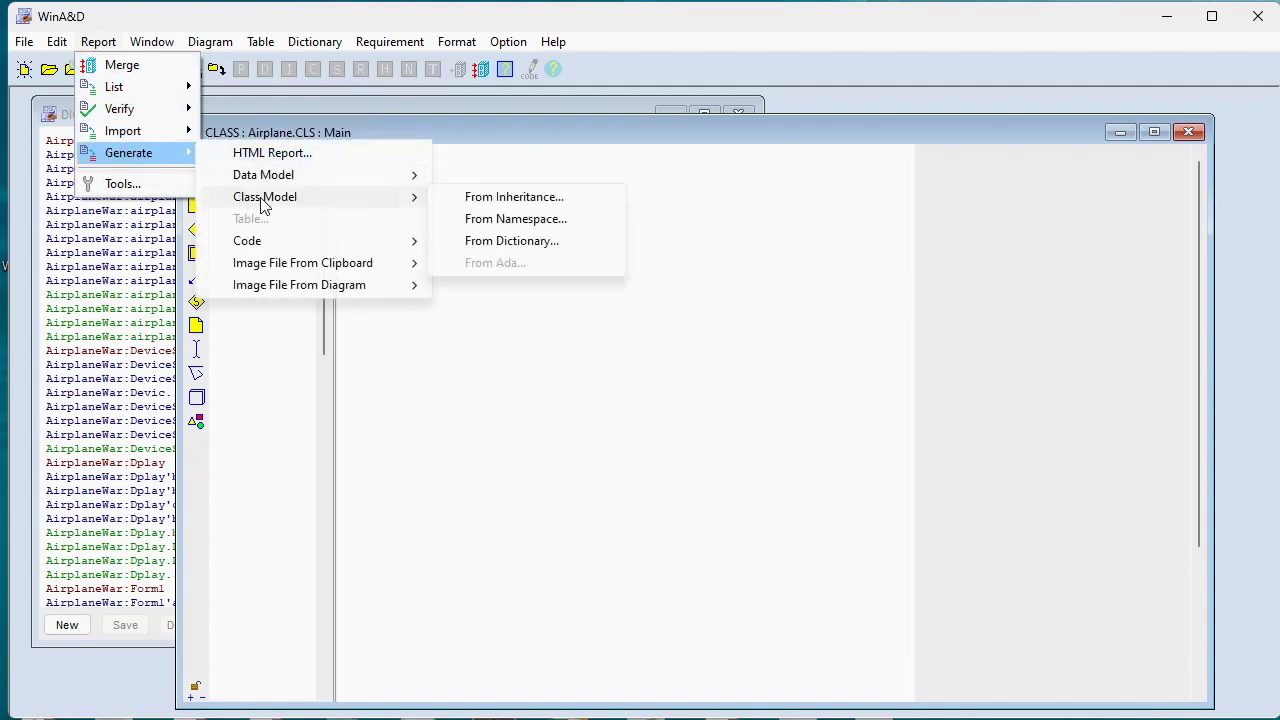
pyautogui.click(526, 241)
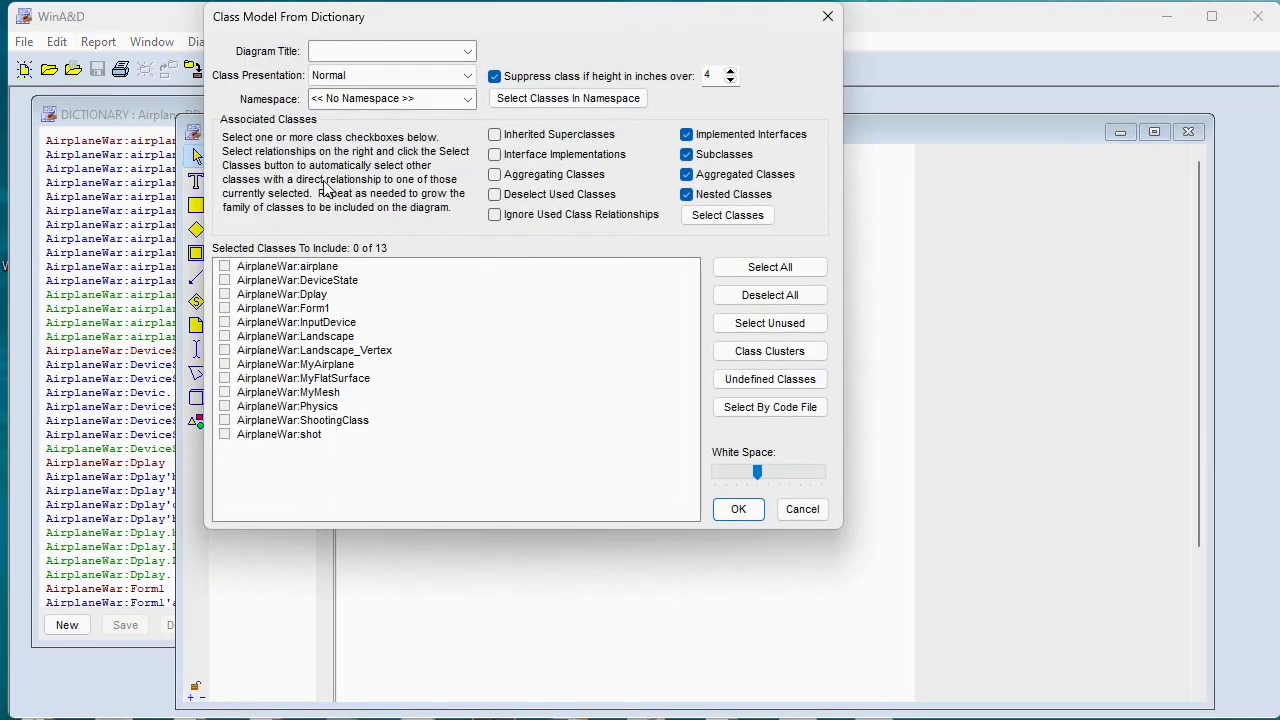
pyautogui.click(468, 52)
pyautogui.click(400, 68)
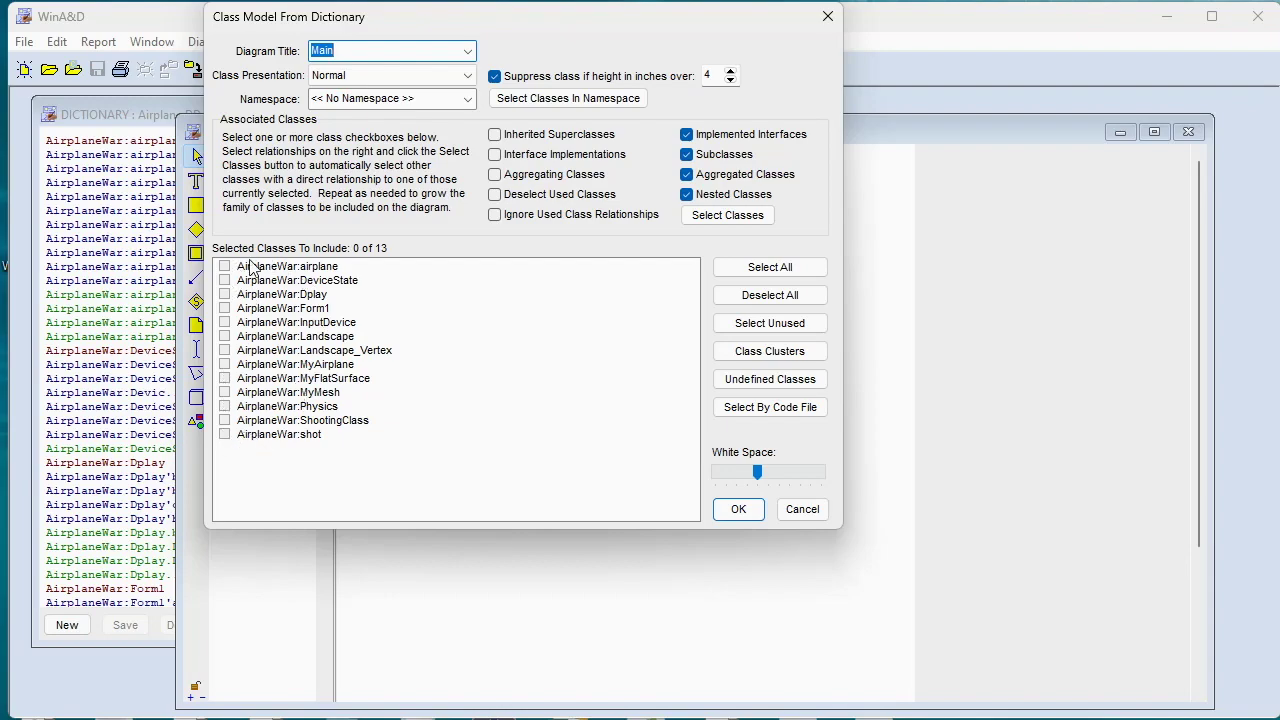
pyautogui.click(795, 267)
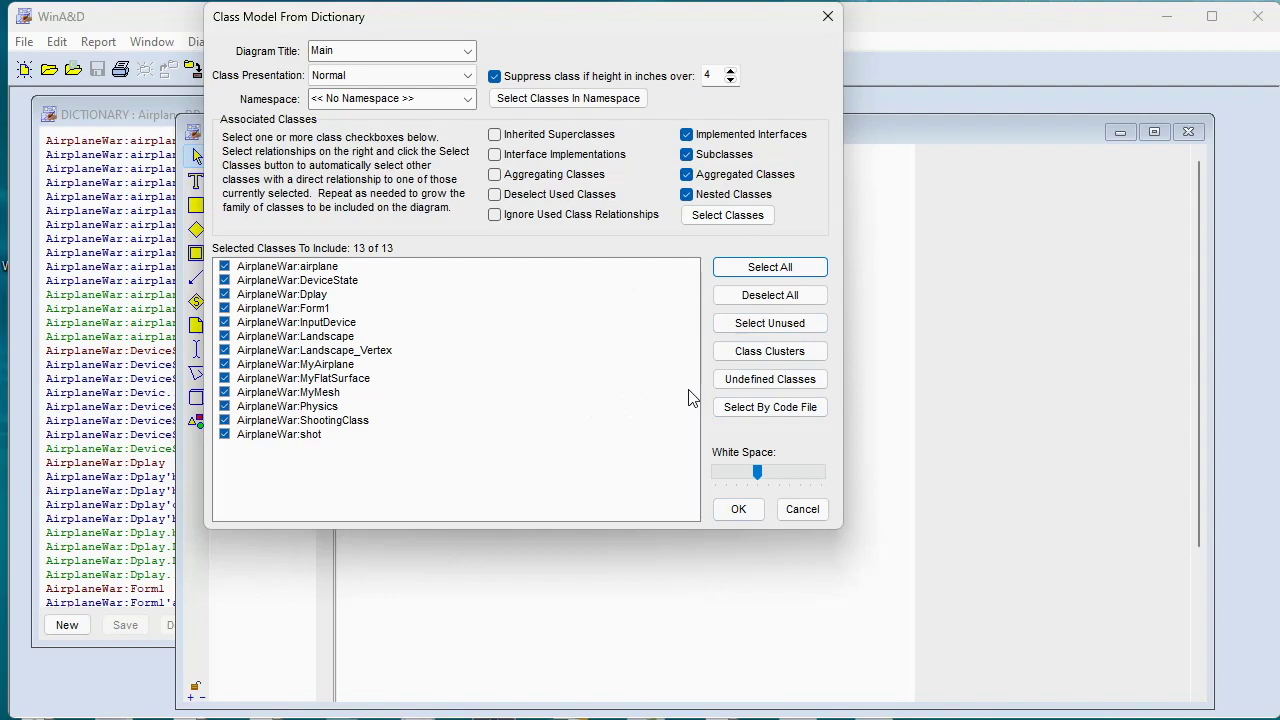
pyautogui.click(739, 510)
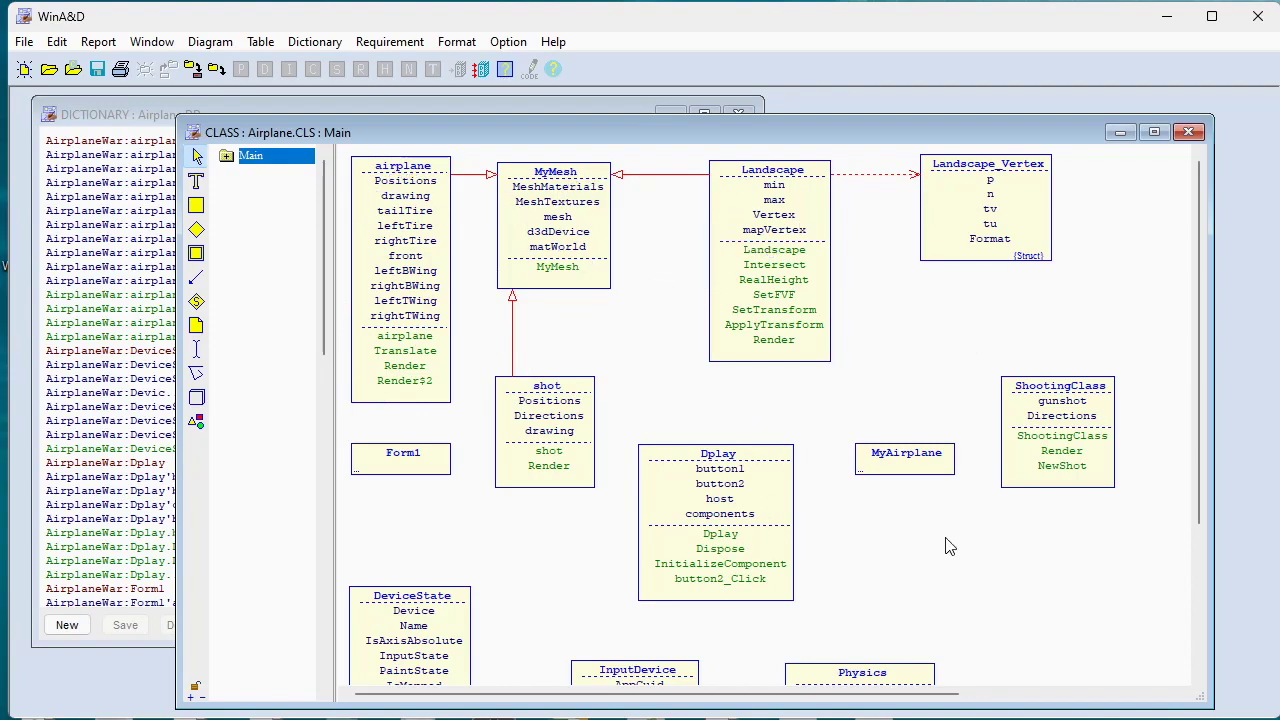
pyautogui.moveTo(1199, 468); pyautogui.dragTo(1203, 424)
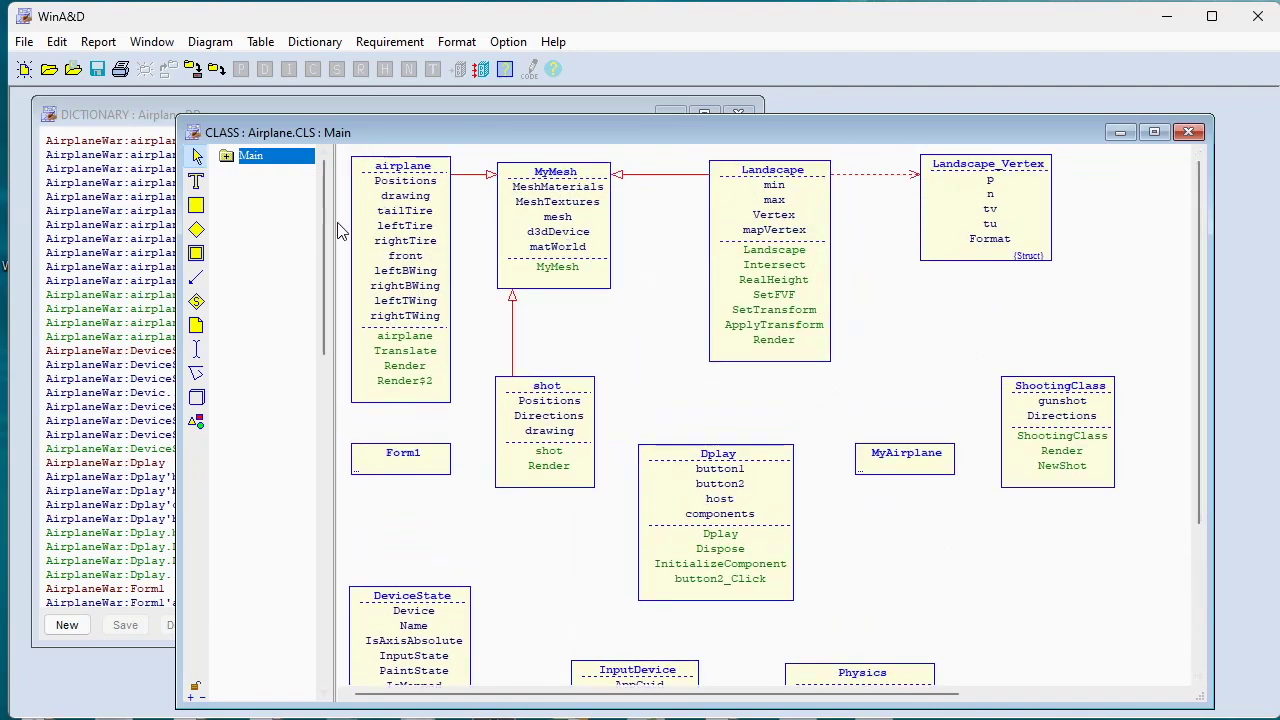